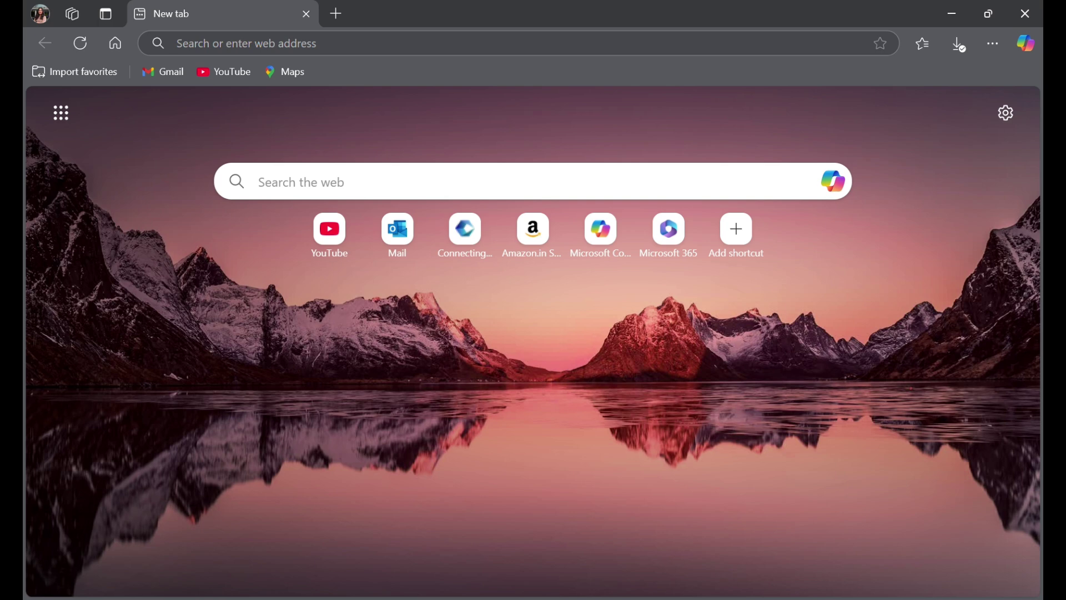
Search the web for 'USGS earth explorer' and open the official EarthExplorer result.
left_click(229, 48)
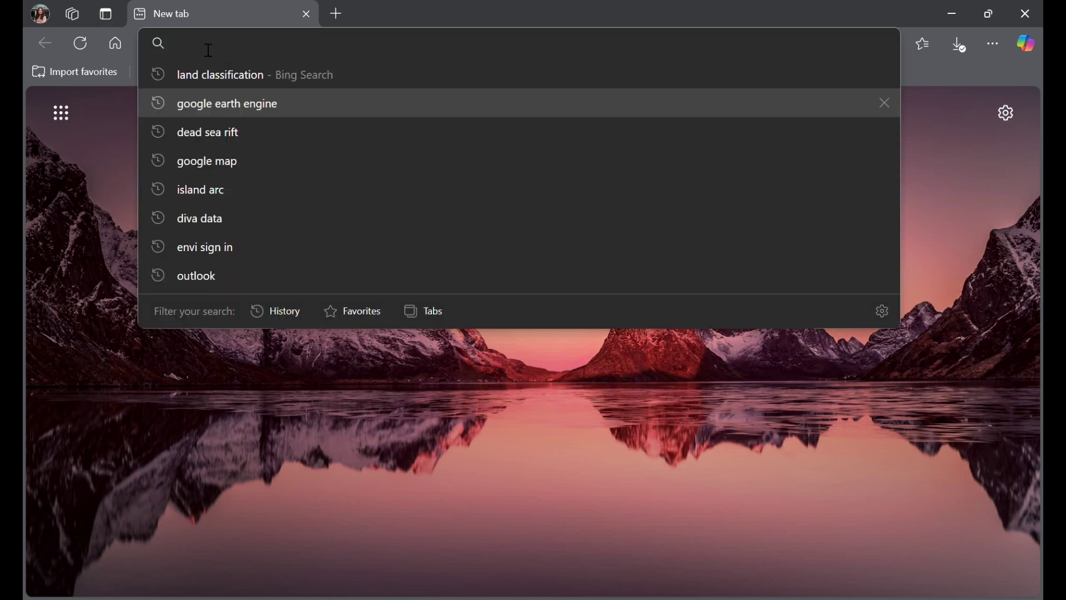
type("USGS earth explorer")
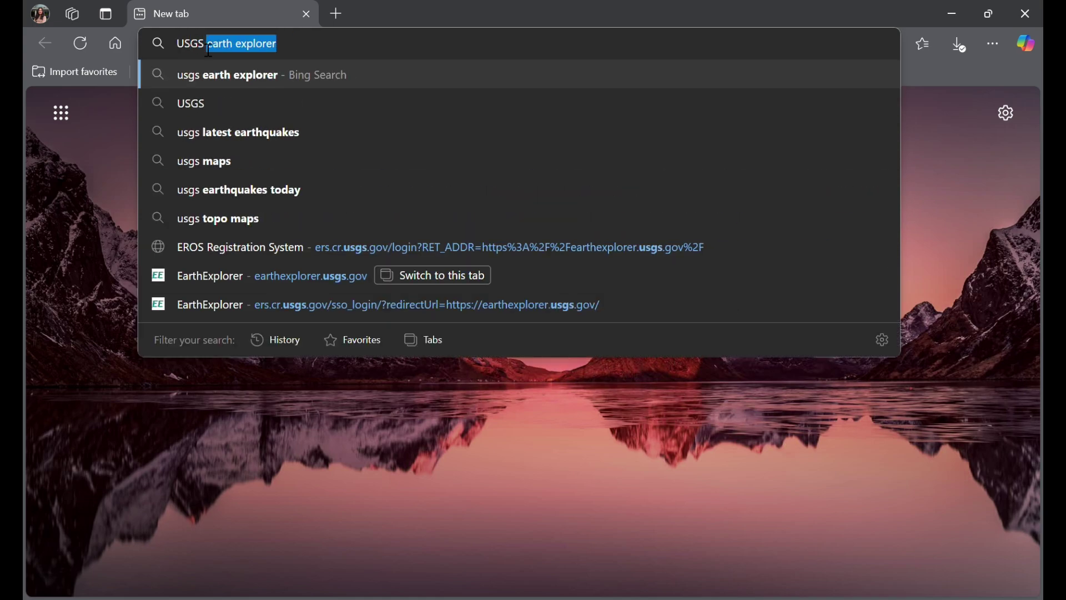
key("Return")
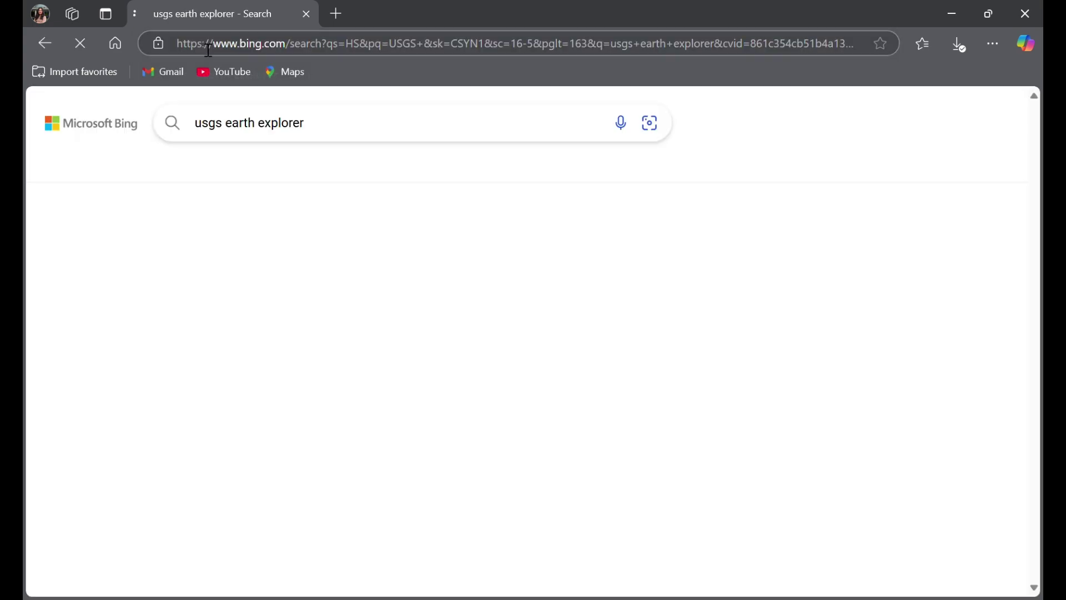
scroll(138, 267, "down", 3)
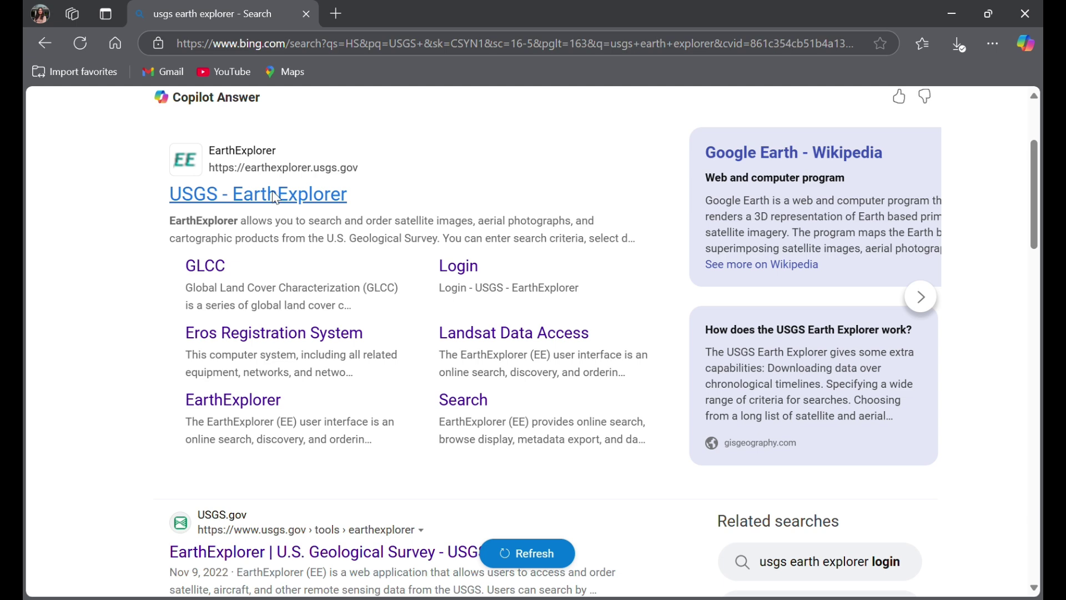
left_click(278, 195)
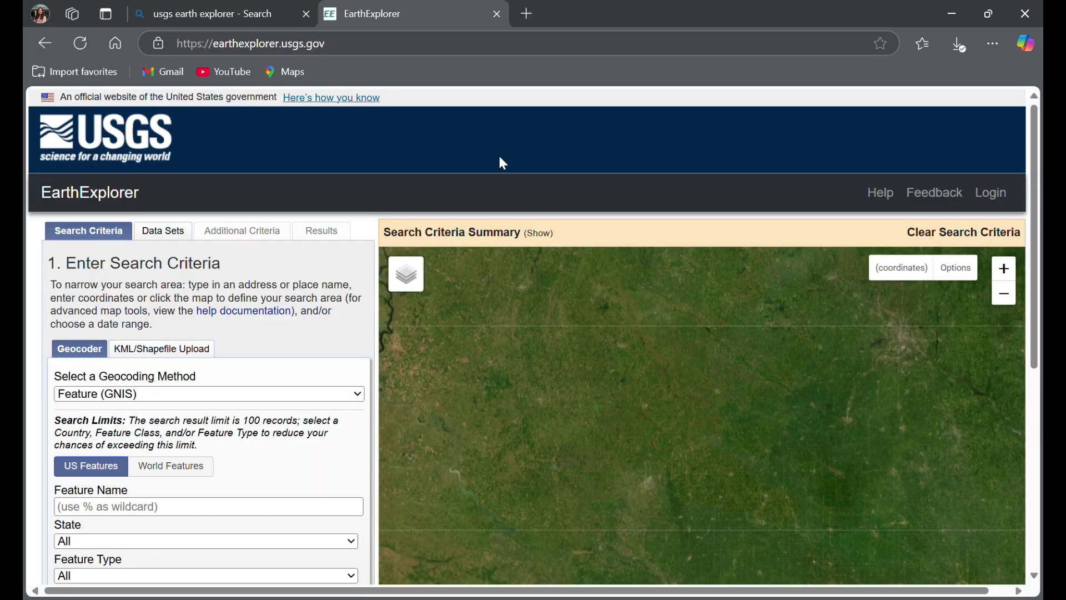
Sign in with the existing account and center the map on San Francisco Bay.
left_click(990, 194)
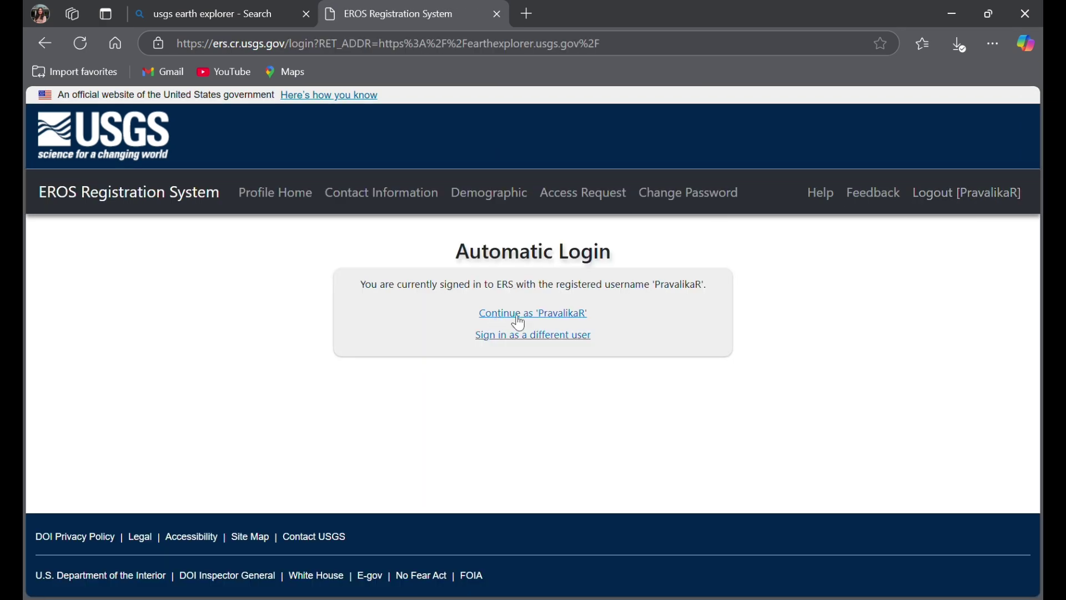
left_click(520, 315)
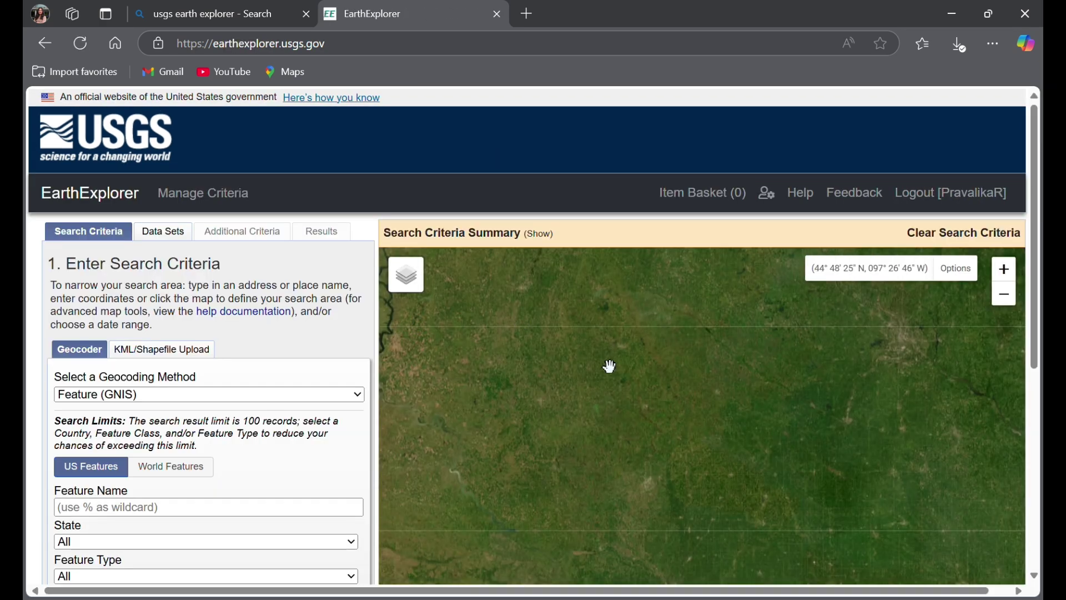
scroll(715, 357, "down", 2)
scroll(715, 357, "down", 3)
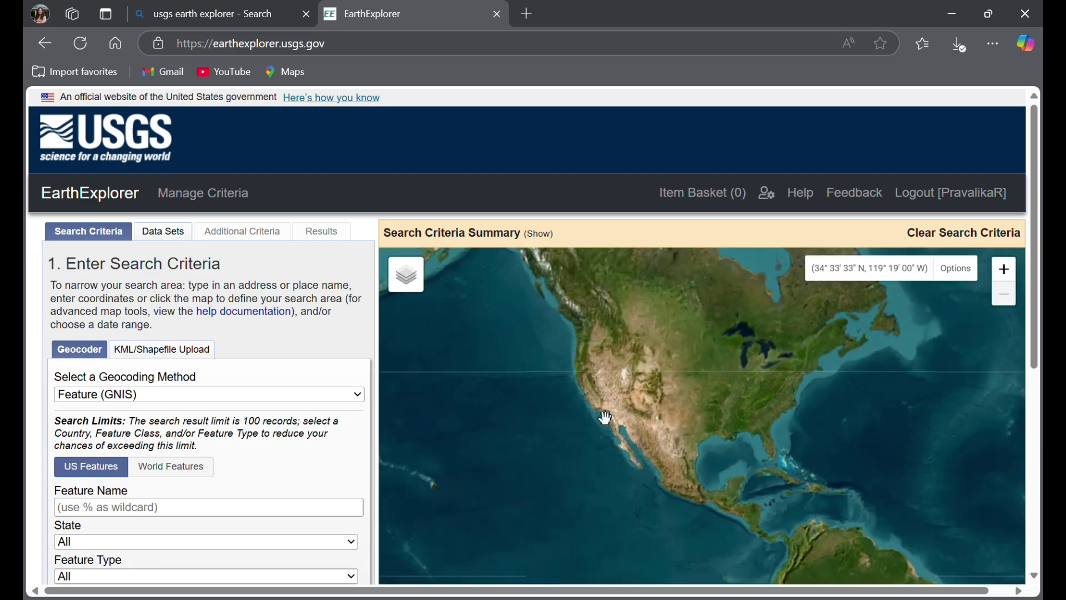
scroll(606, 418, "up", 4)
left_click_drag(552, 324, 614, 467)
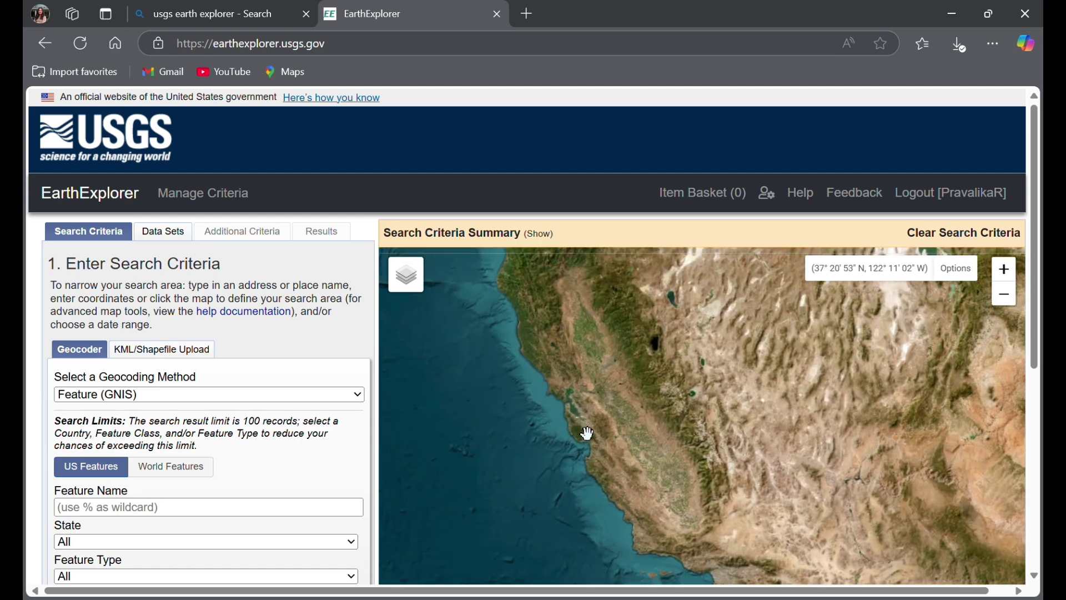
scroll(585, 434, "up", 2)
left_click_drag(519, 393, 559, 437)
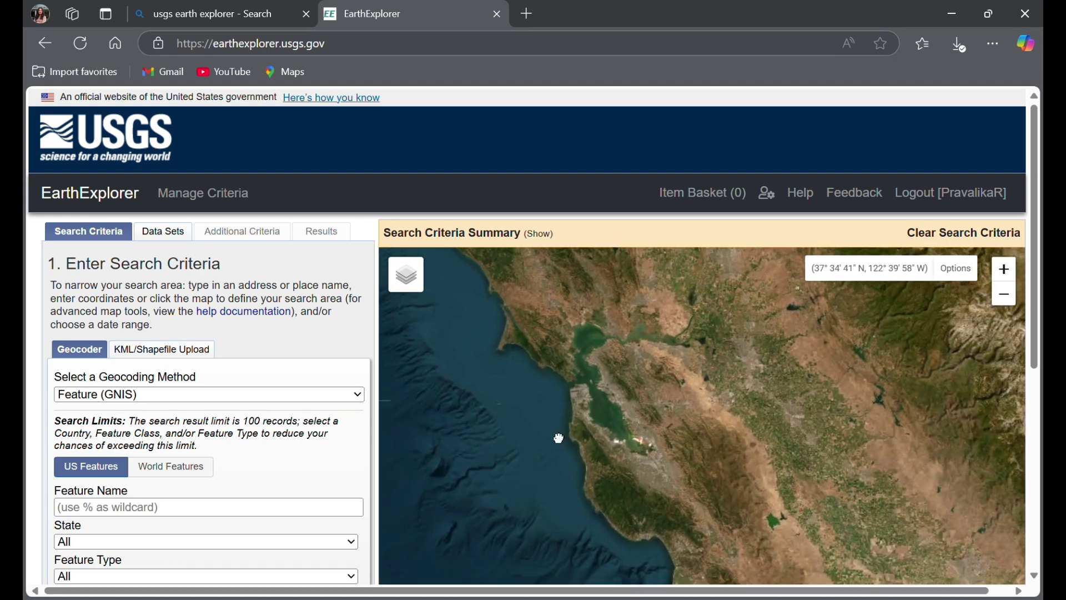
Draw a four-corner polygon around the San Francisco peninsula and view its coordinate list.
left_click(509, 376)
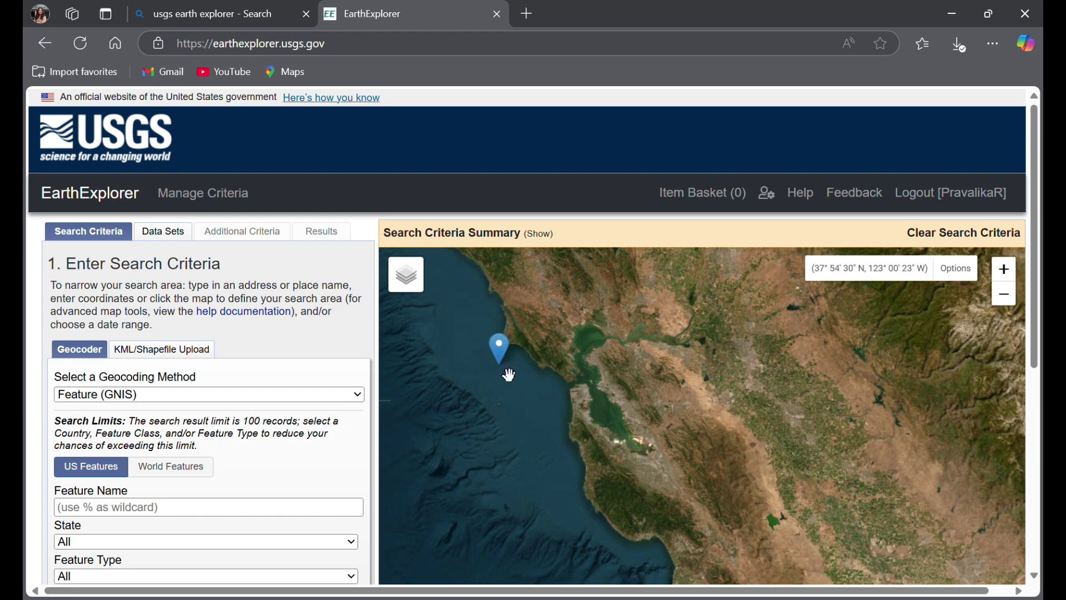
left_click(678, 363)
left_click(685, 478)
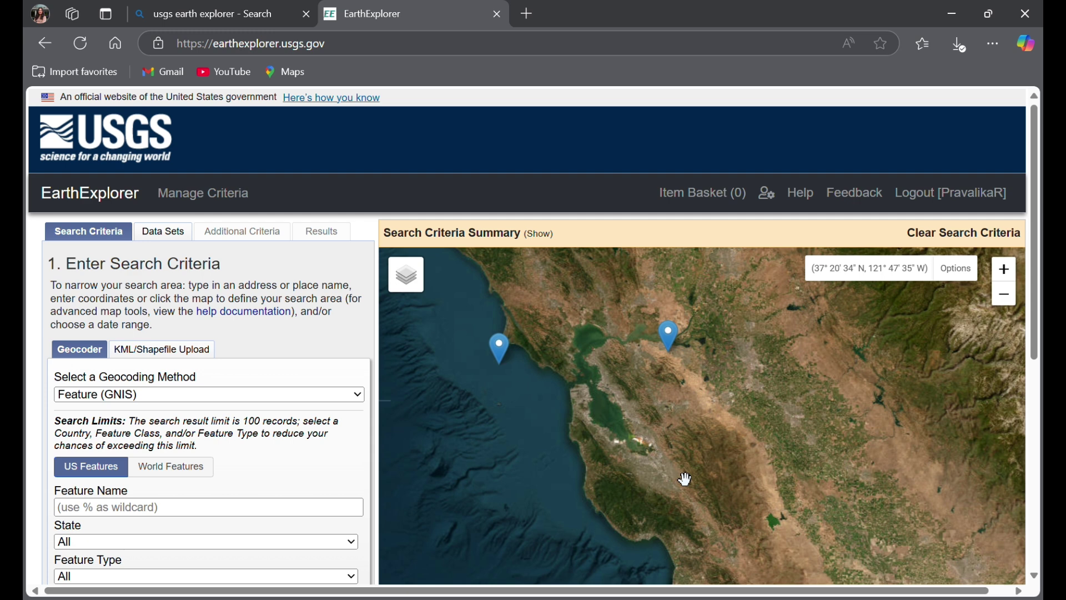
left_click(542, 476)
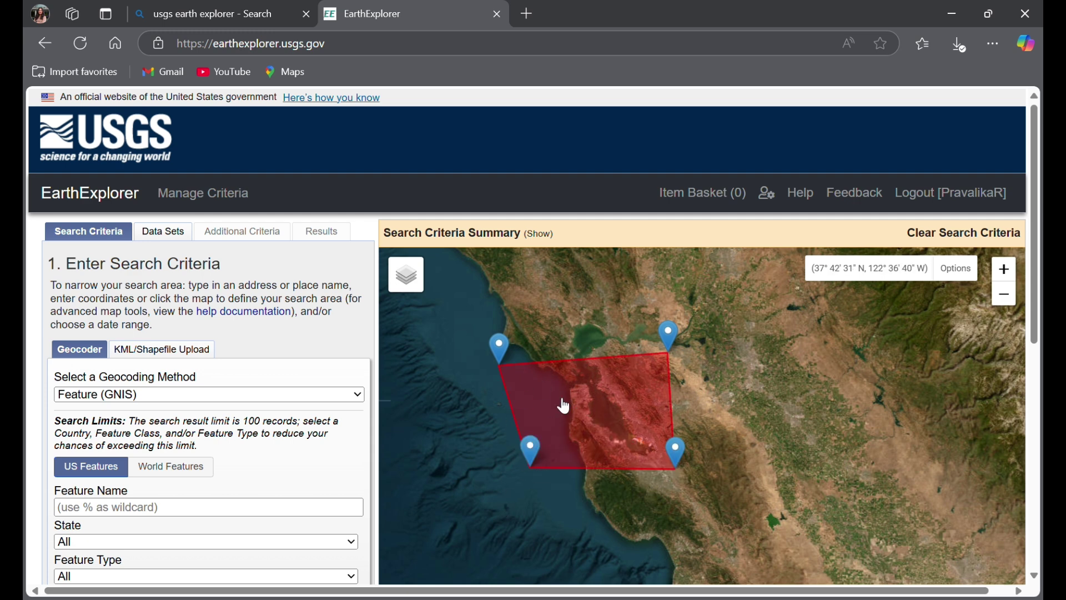
scroll(349, 447, "down", 4)
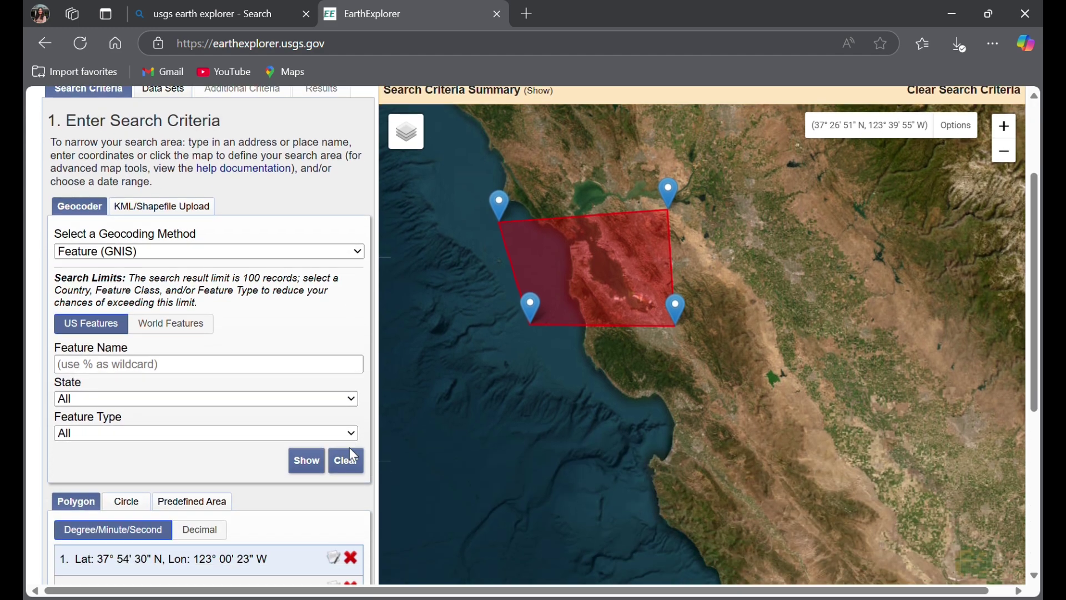
scroll(350, 449, "down", 3)
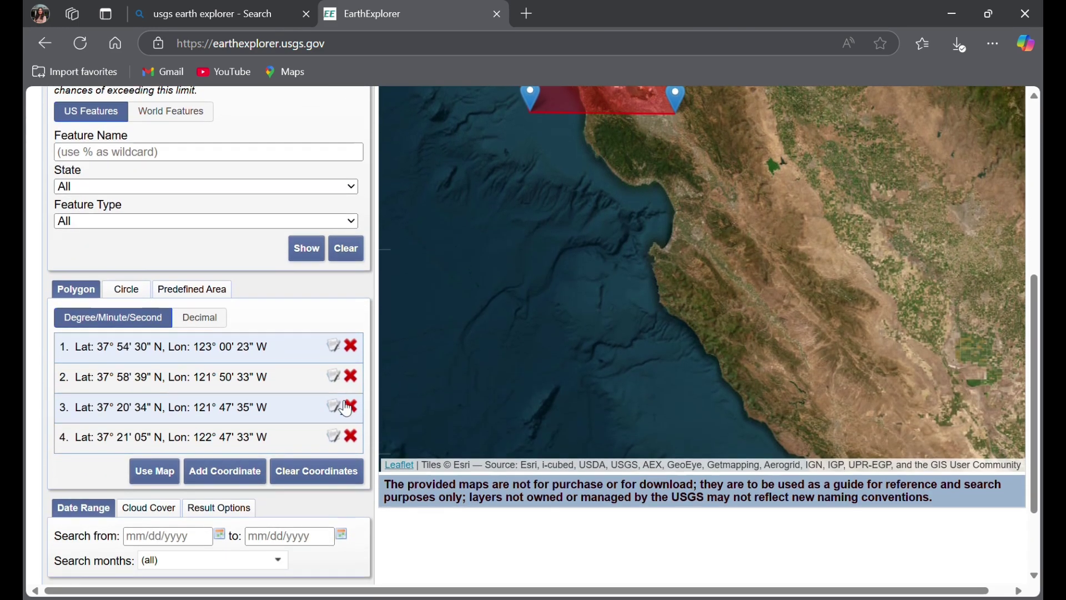
scroll(349, 477, "down", 2)
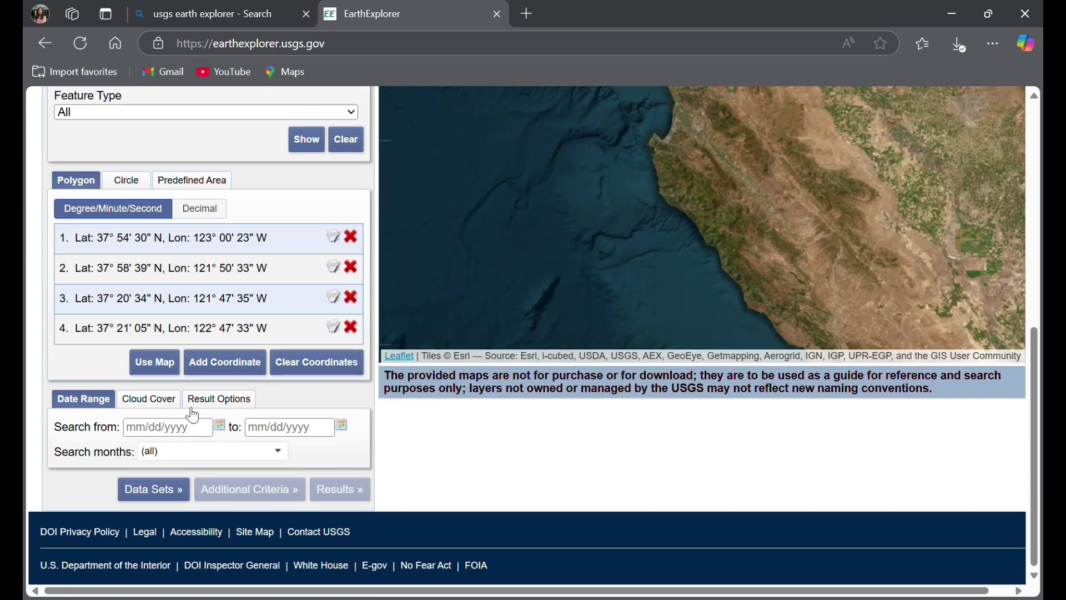
Set the cloud cover filter to 0%–10%.
left_click(161, 403)
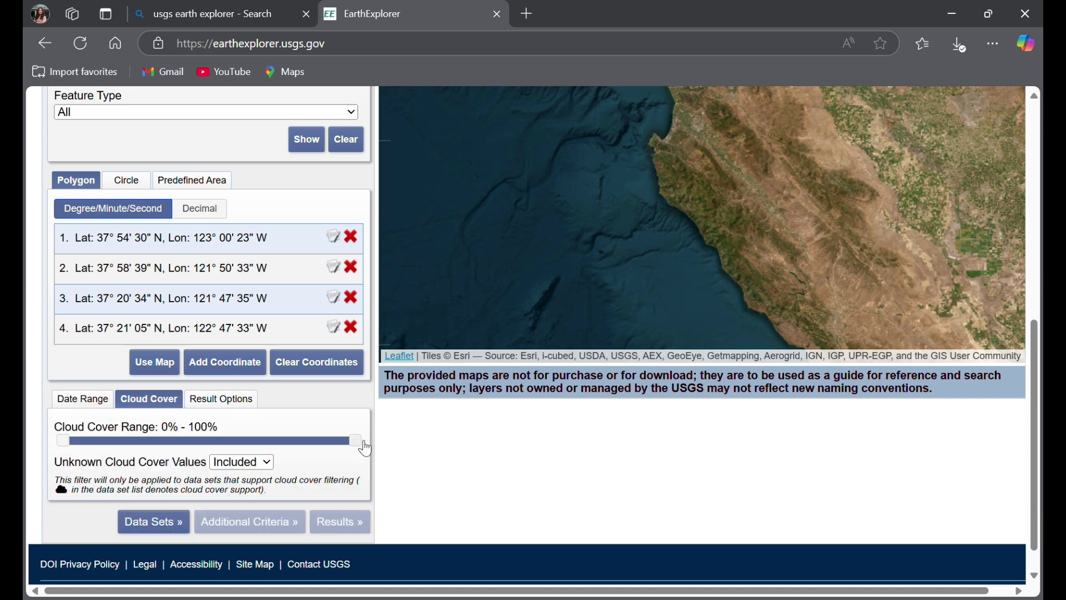
left_click_drag(356, 443, 100, 448)
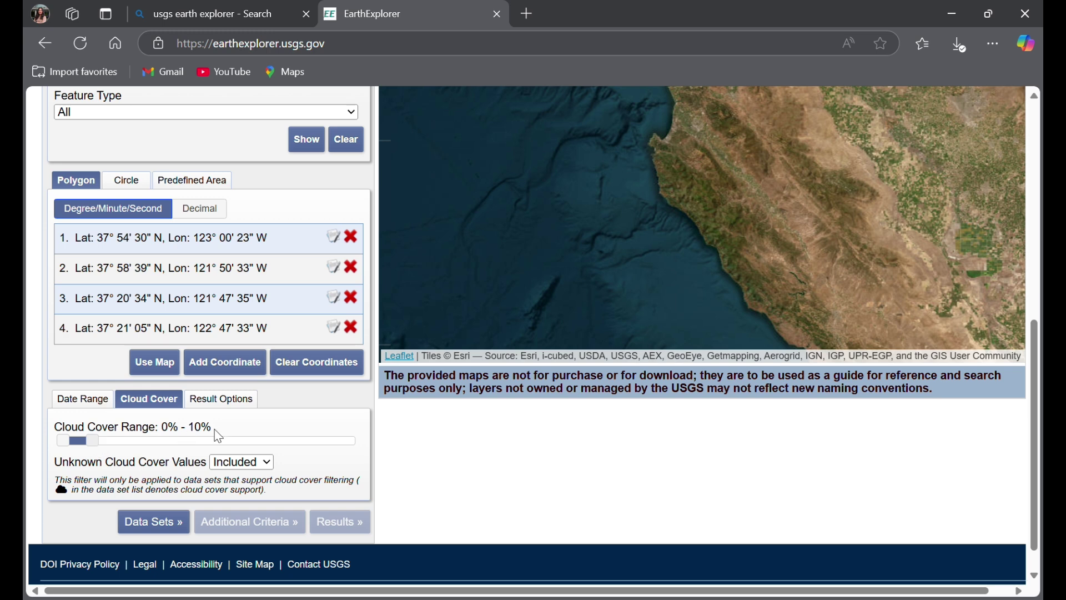
left_click(96, 406)
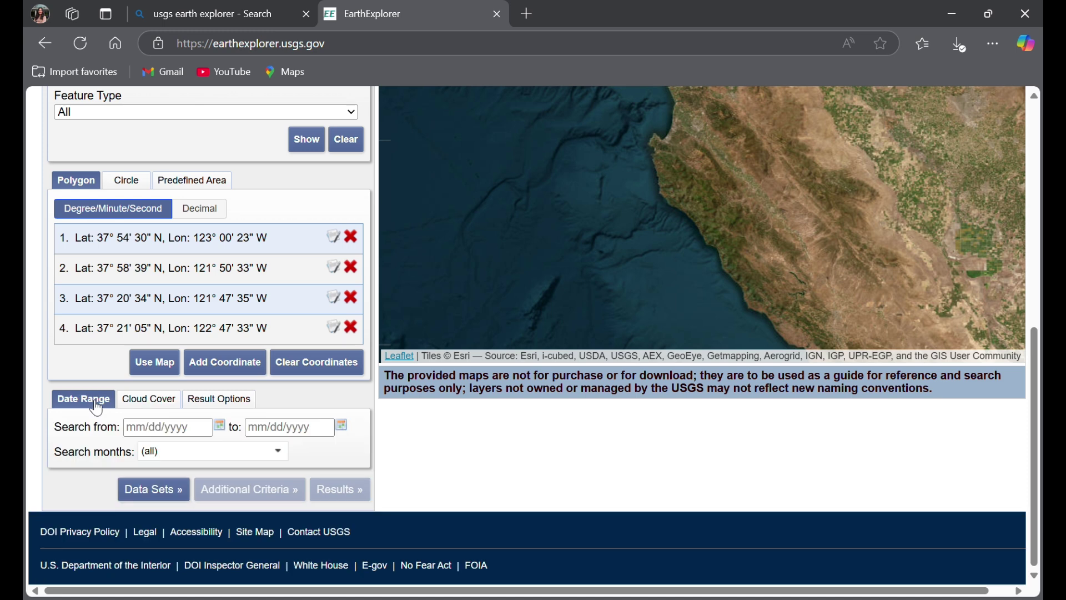
Set the search date range from 01/01/2020 to 12/31/2020.
left_click(220, 426)
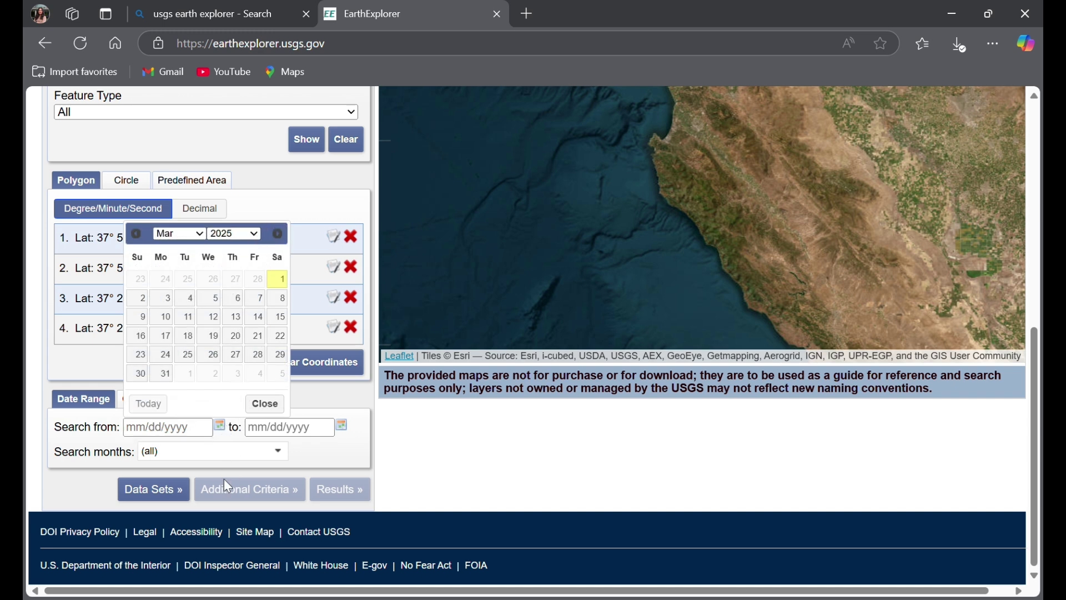
left_click(229, 506)
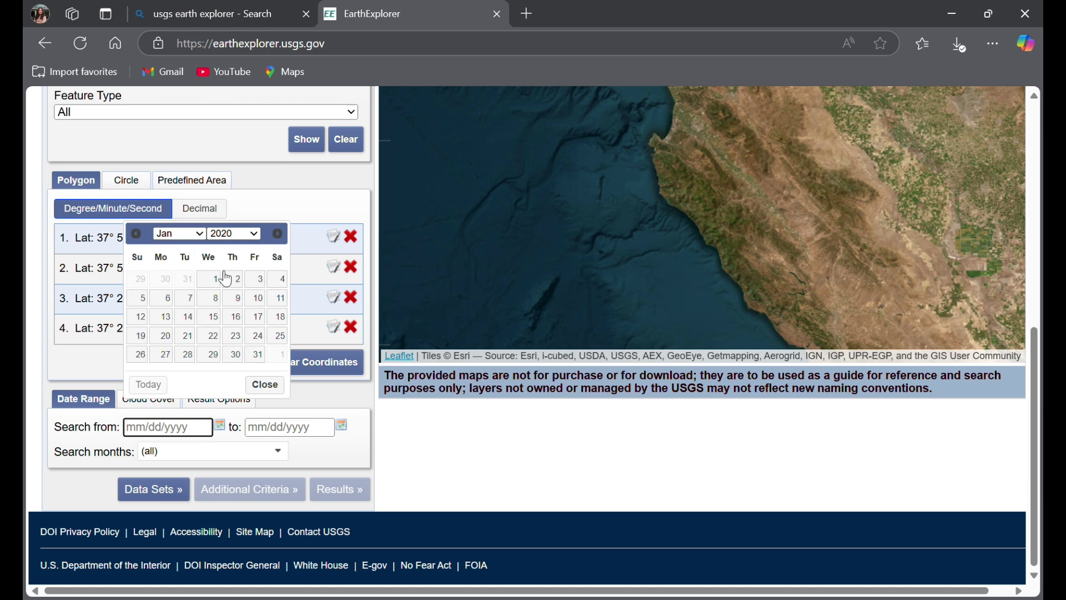
left_click(219, 283)
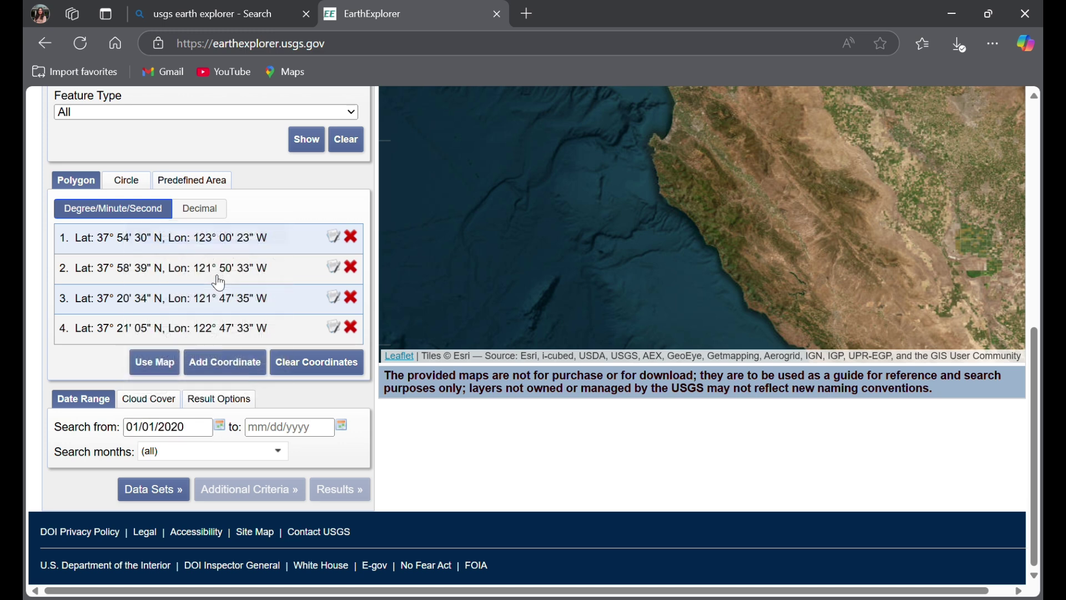
left_click(343, 427)
left_click(390, 239)
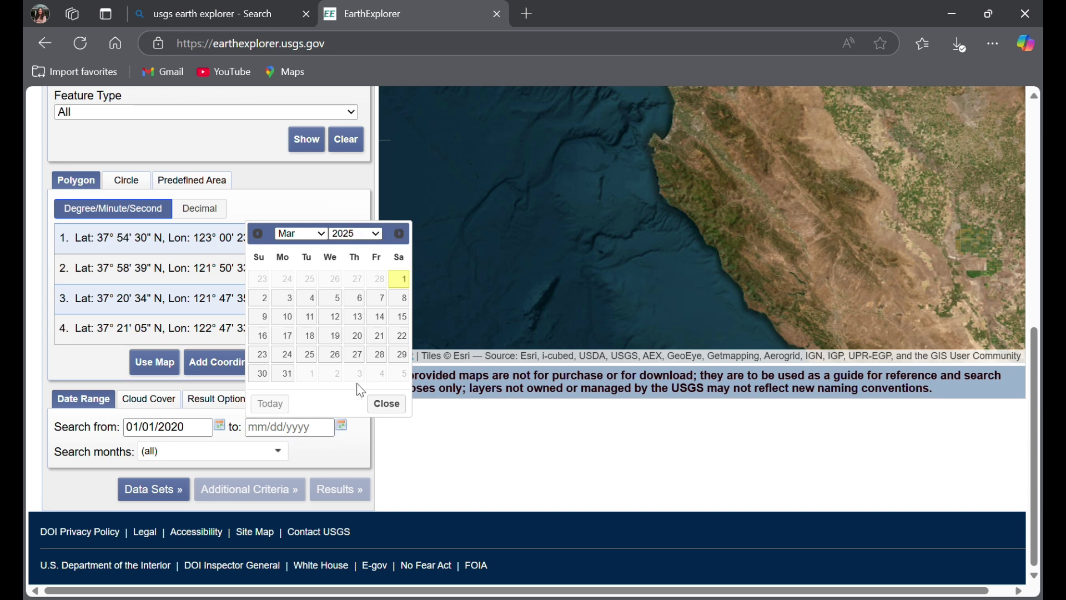
left_click(364, 253)
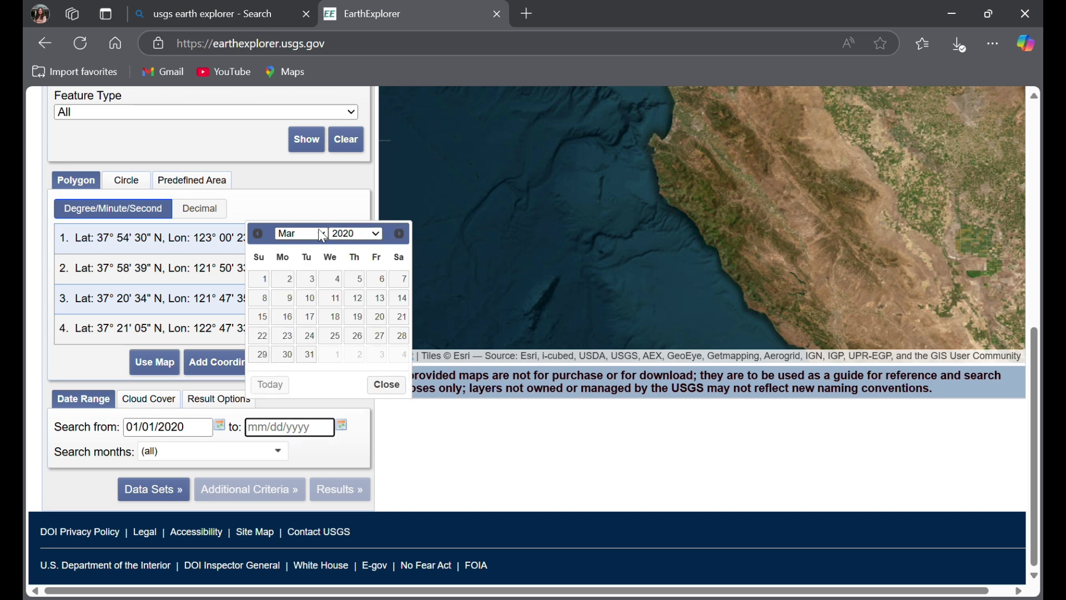
key("d")
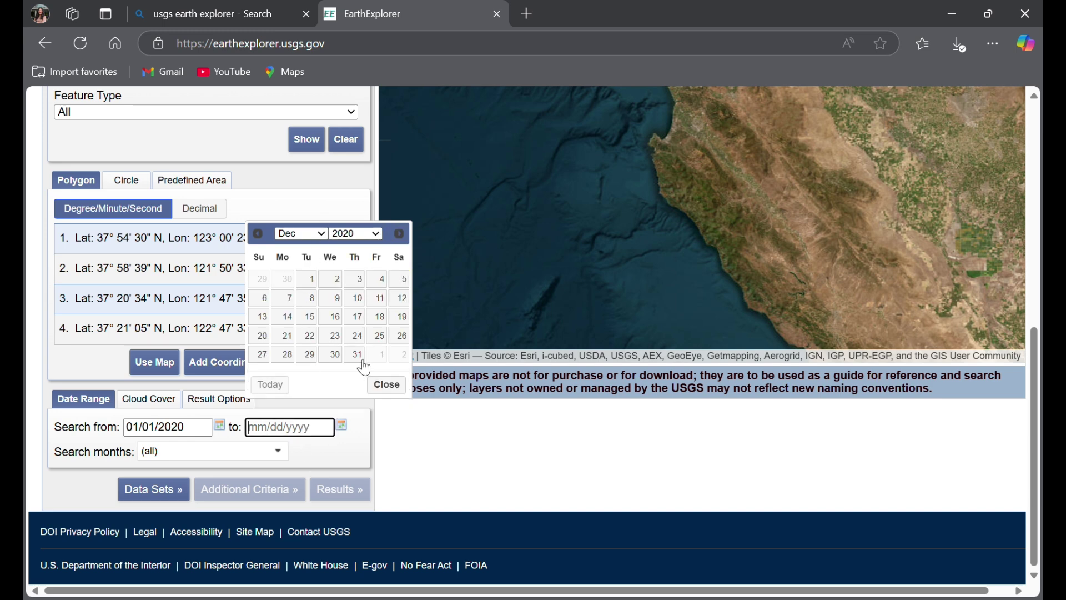
left_click(367, 360)
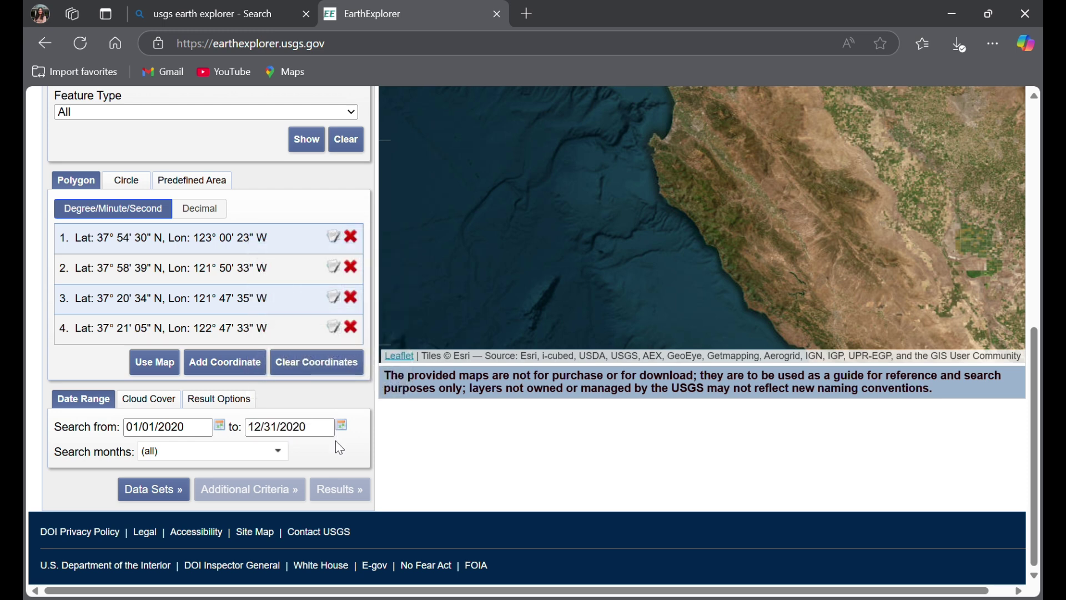
Leave Search months at (all) so every month is included.
left_click(279, 455)
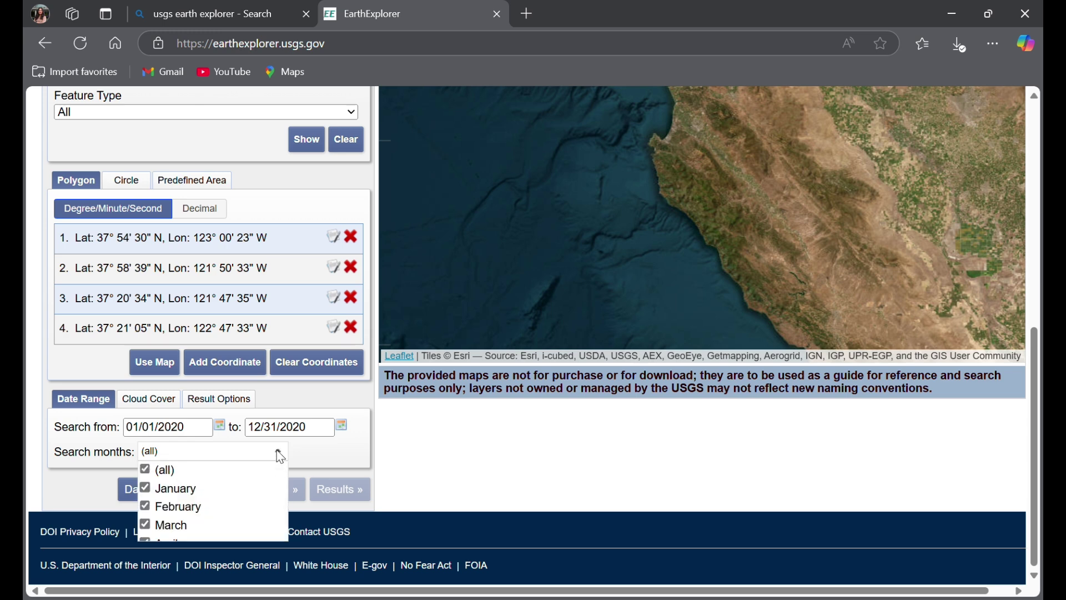
scroll(256, 481, "down", 3)
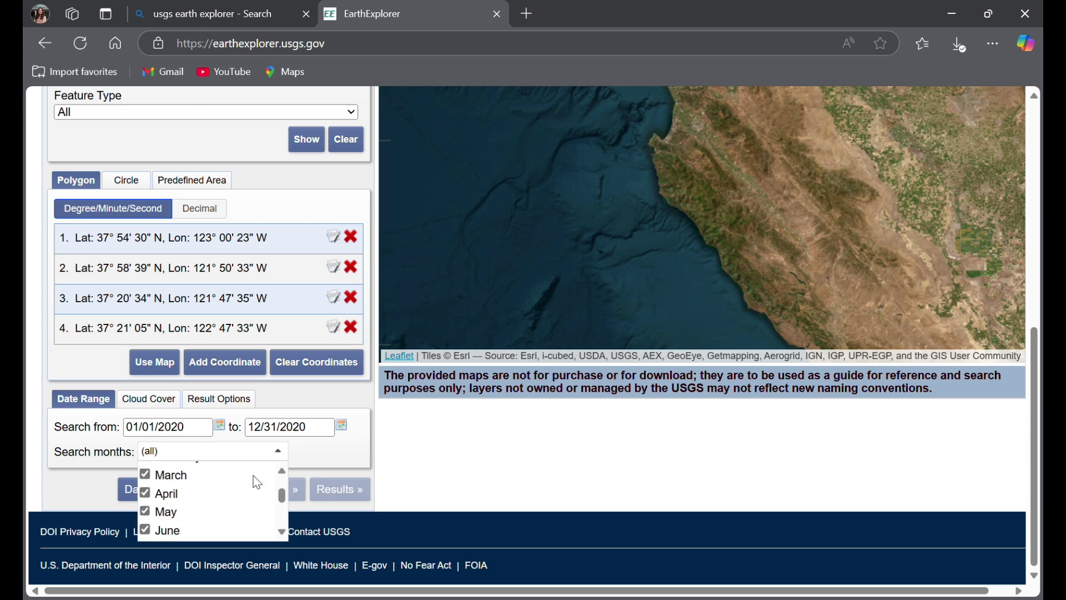
scroll(257, 482, "down", 1)
scroll(226, 509, "up", 4)
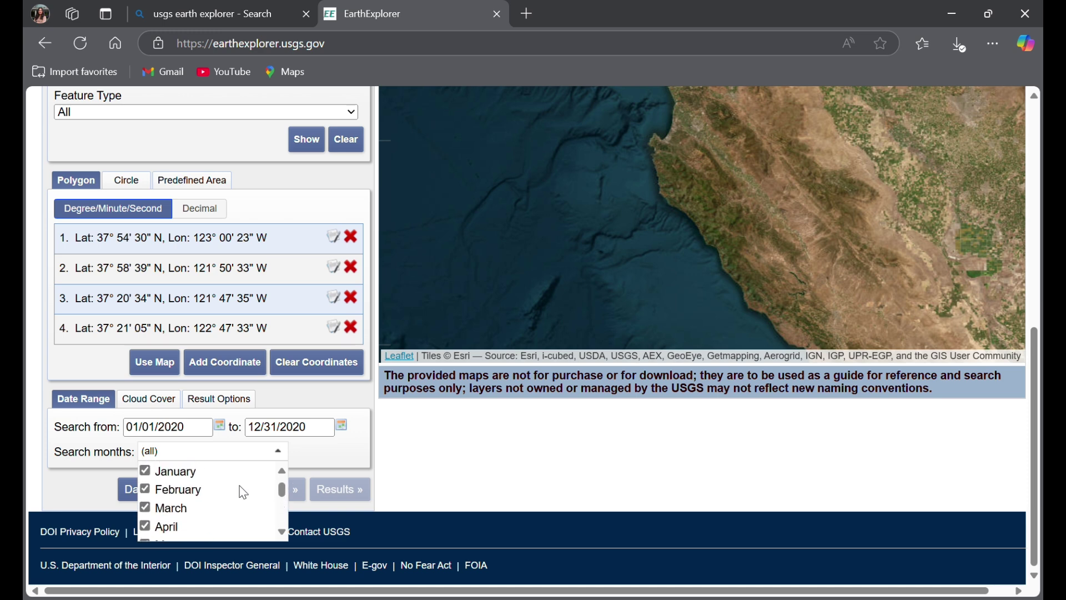
scroll(241, 491, "up", 1)
left_click(344, 457)
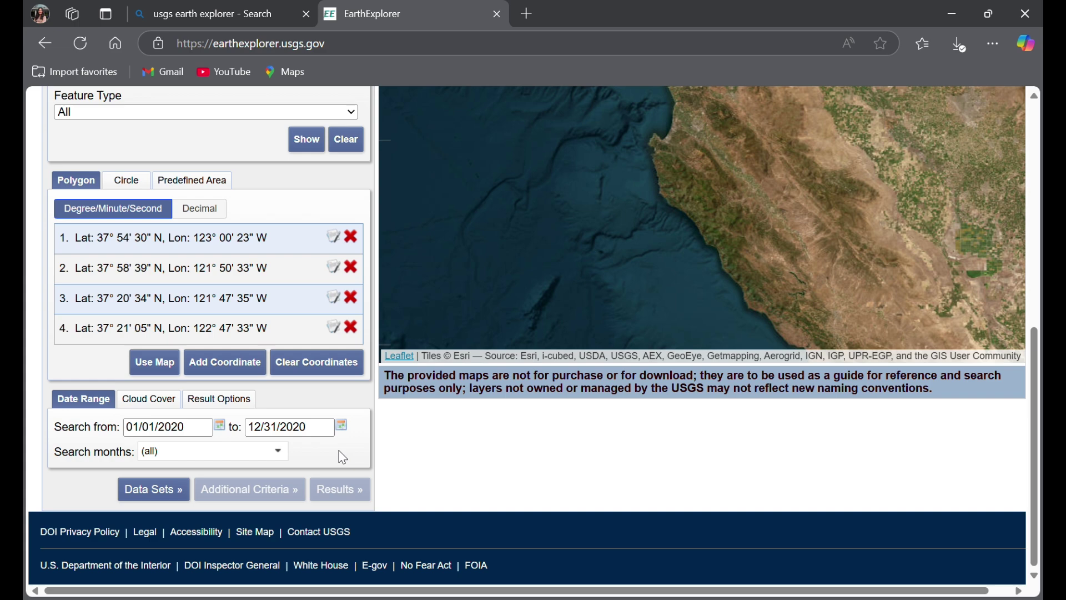
scroll(415, 437, "up", 3)
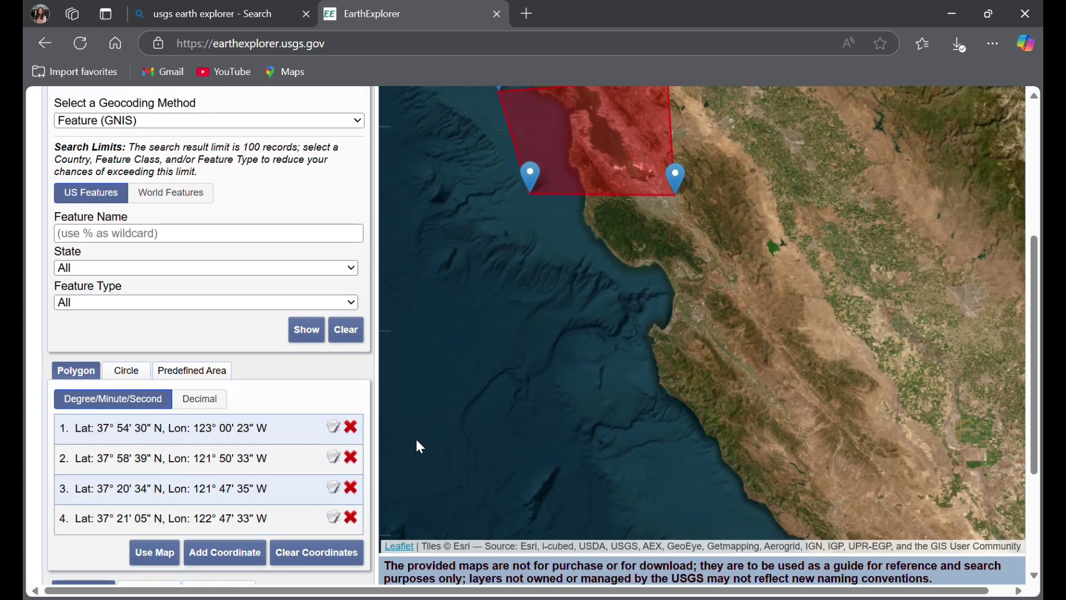
scroll(323, 375, "down", 3)
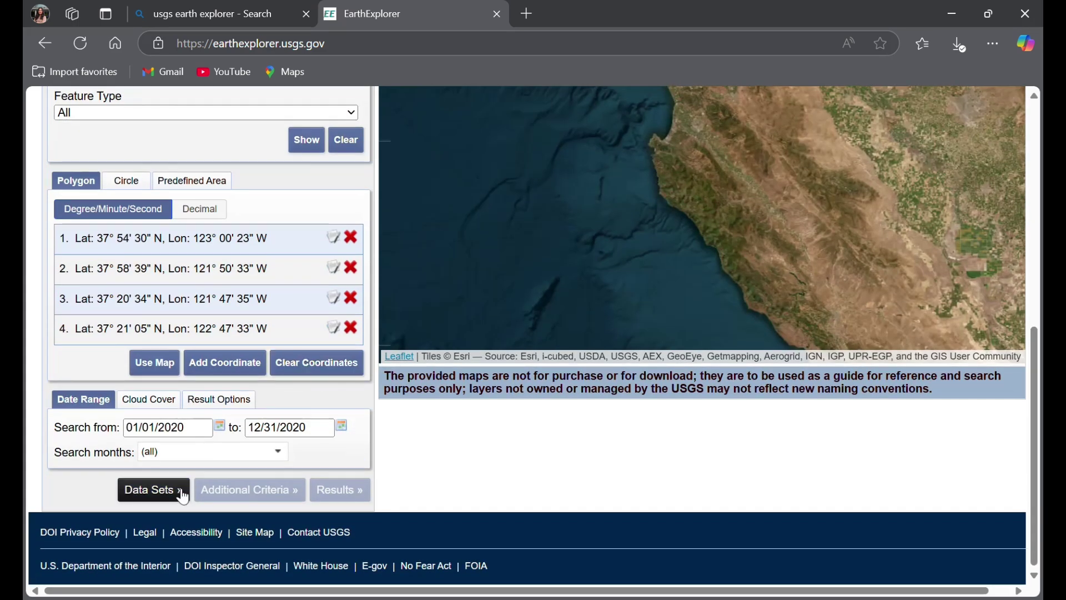
Select the Landsat 8-9 OLI/TIRS C2 L2 data set, dismiss the notice, and list the results.
left_click(154, 490)
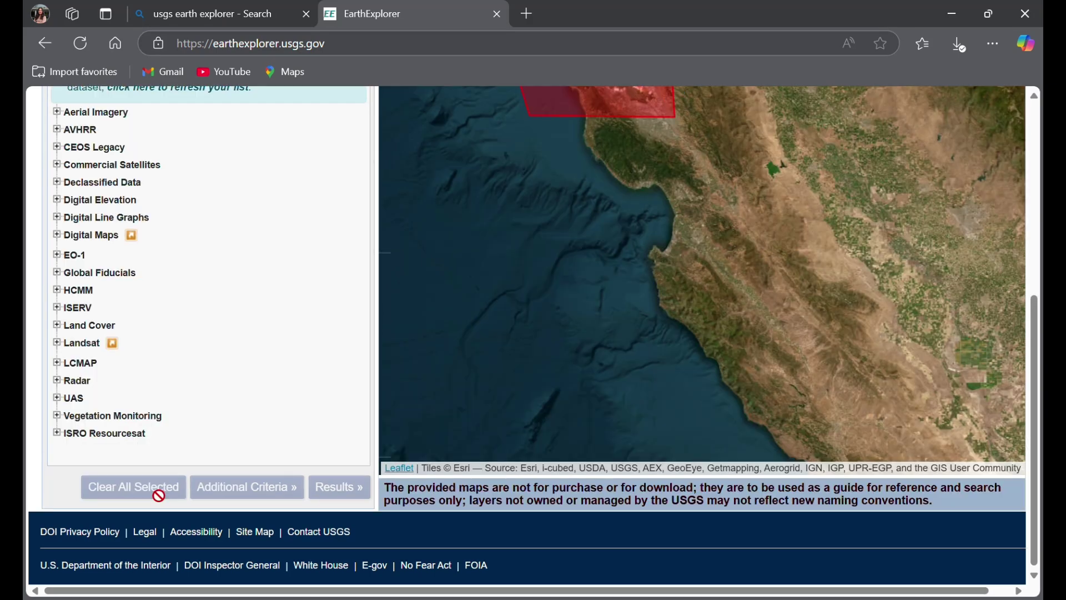
left_click(56, 343)
scroll(185, 340, "down", 3)
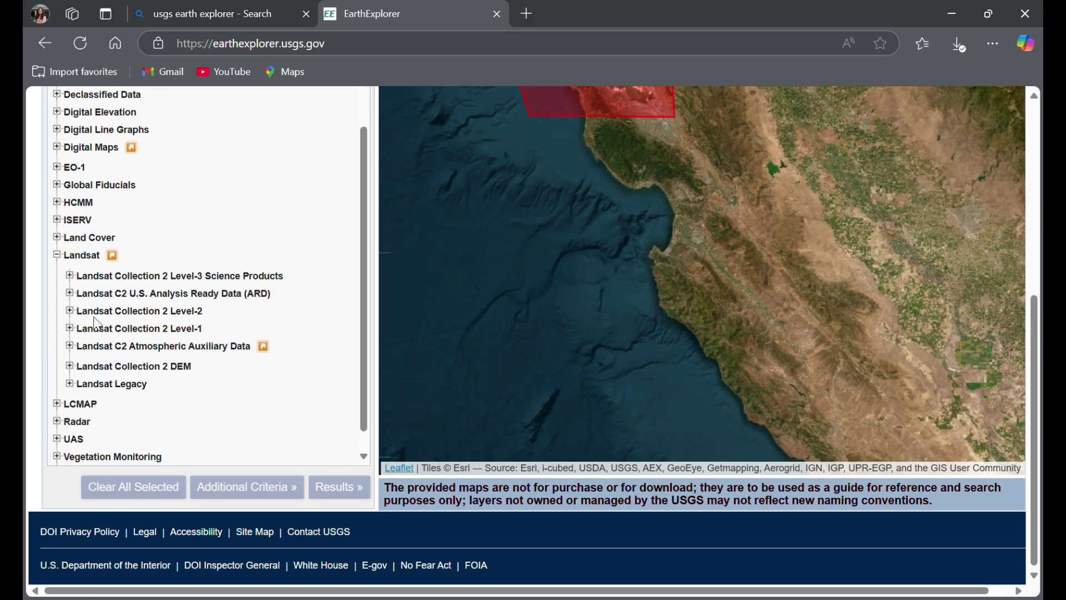
left_click(71, 311)
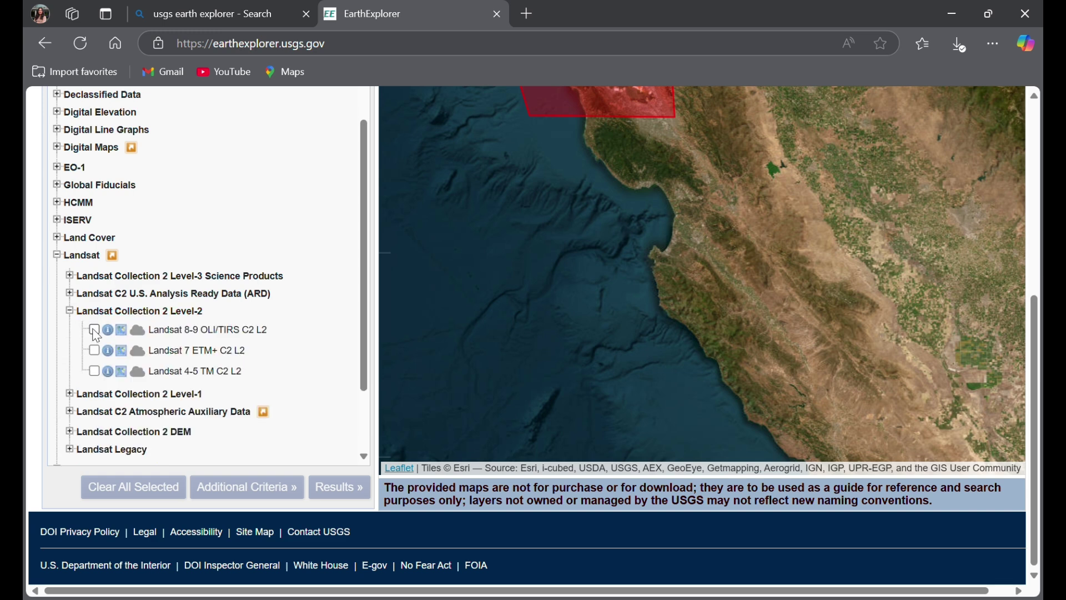
left_click(94, 331)
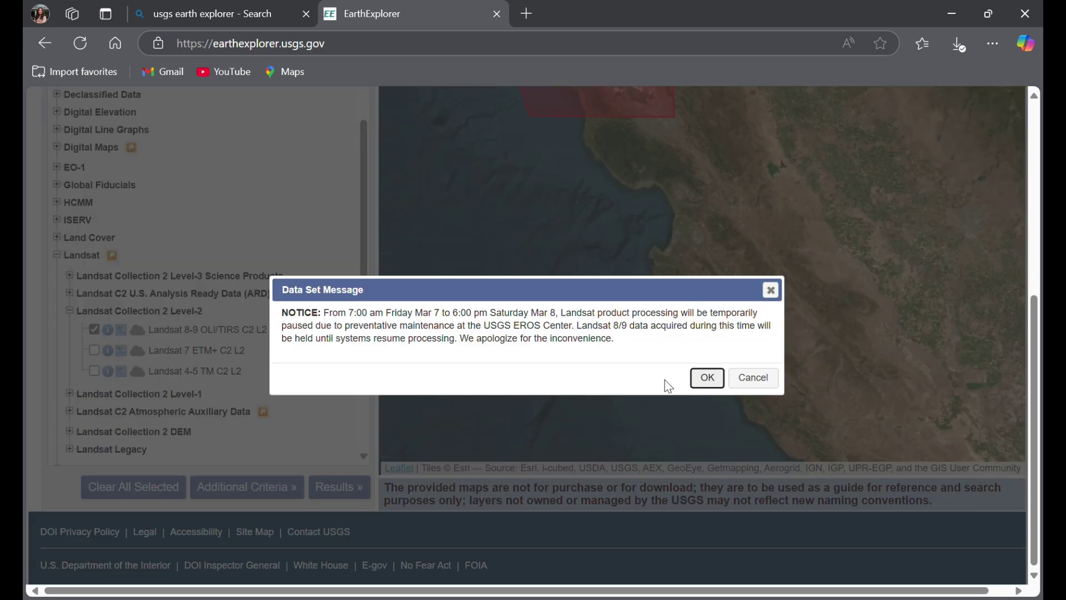
left_click(706, 378)
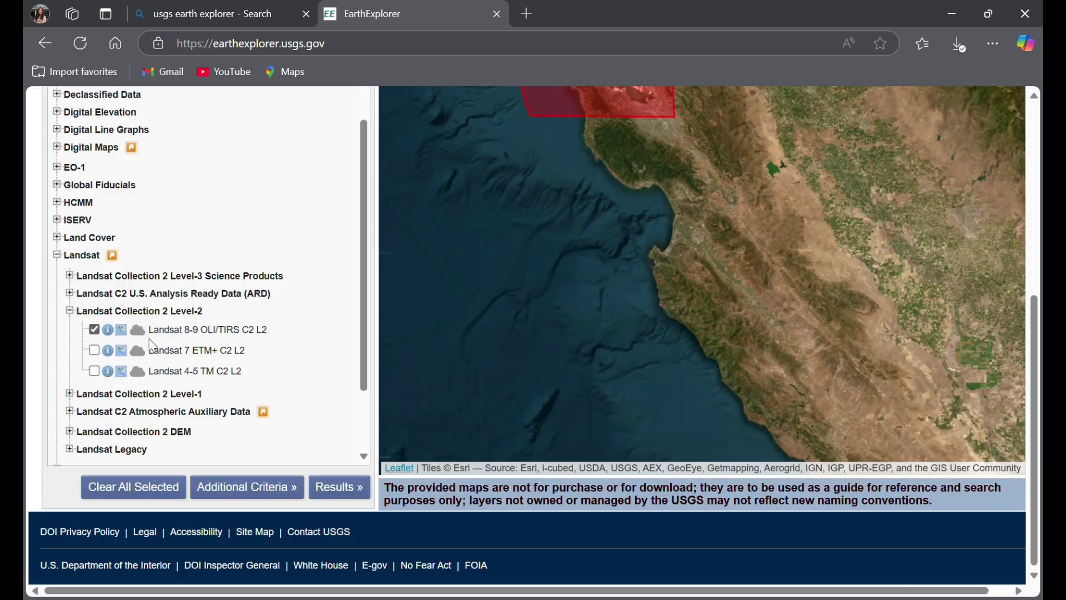
left_click(344, 489)
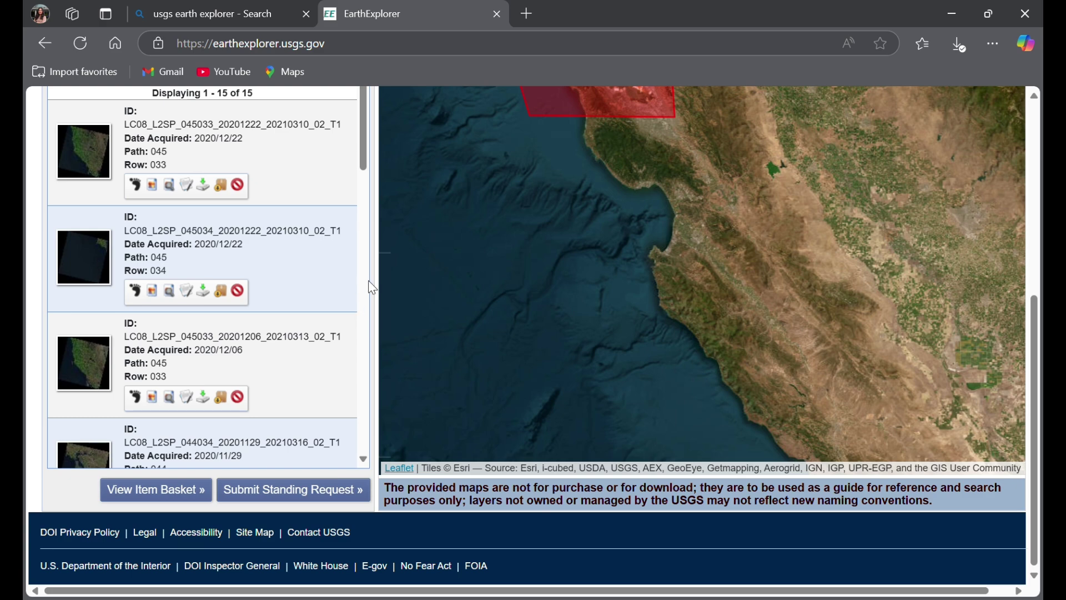
Scroll the 15 results down to the 2020/11/29 scene at path 044, row 034.
scroll(376, 209, "up", 3)
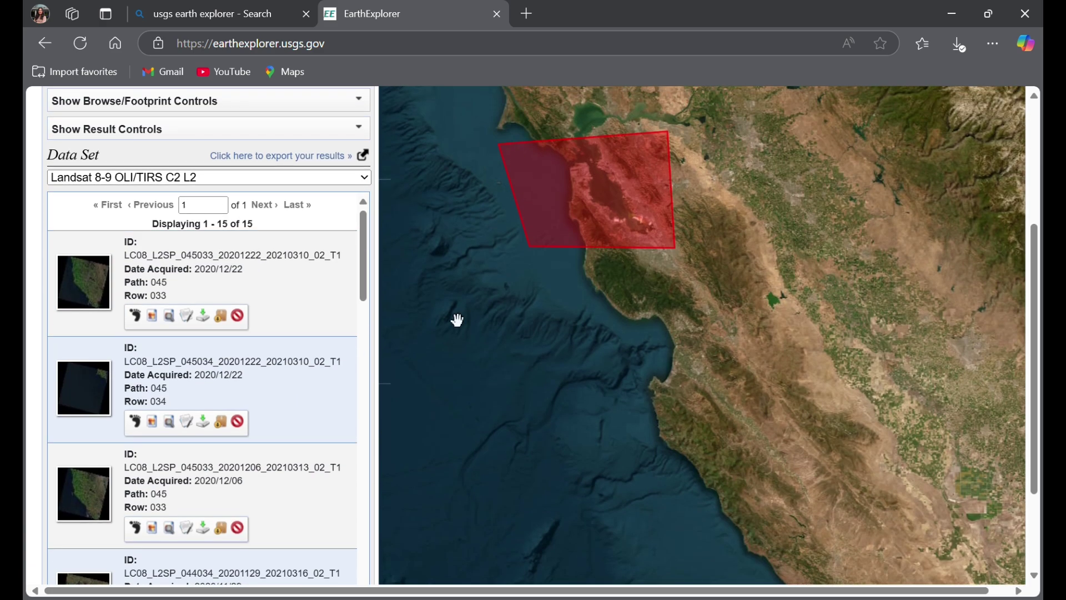
scroll(222, 333, "down", 3)
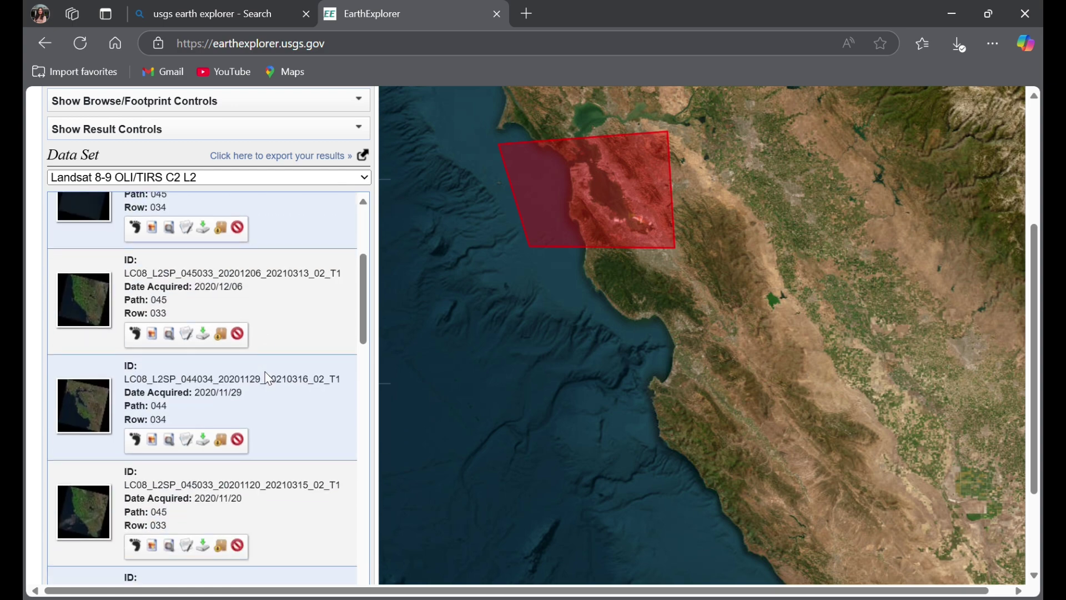
scroll(268, 378, "down", 1)
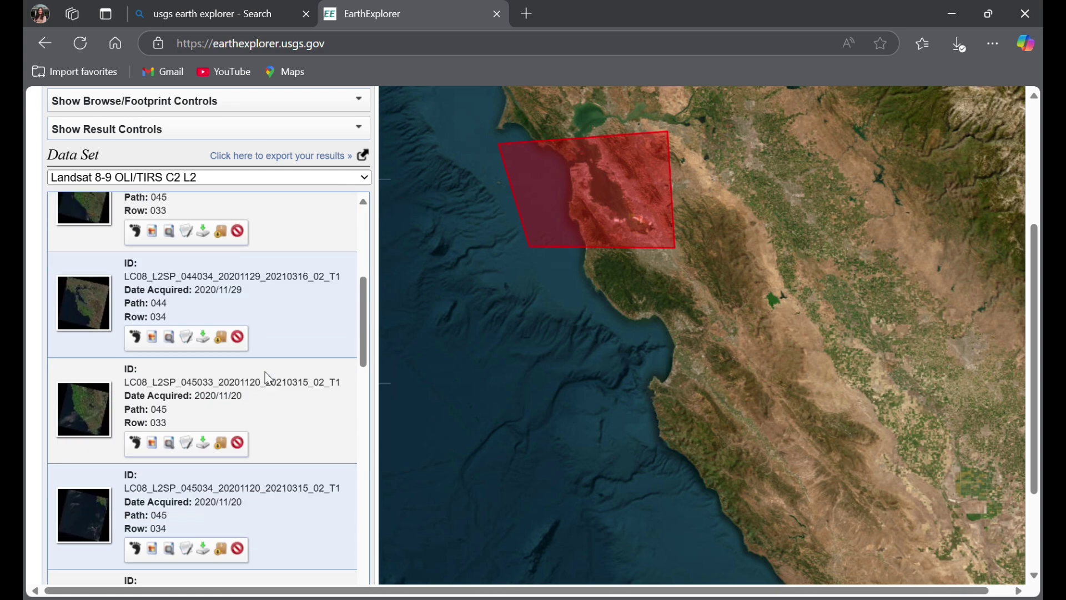
scroll(268, 378, "up", 1)
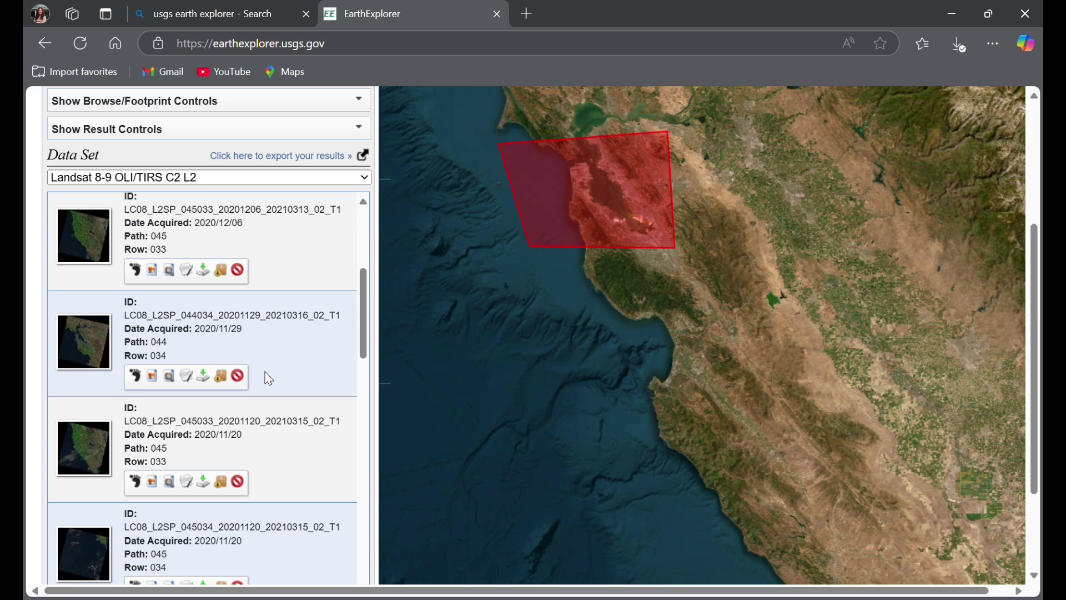
Show the 2020/11/29 scene footprint, then toggle the 2020/12/06 footprint on and off.
left_click(136, 378)
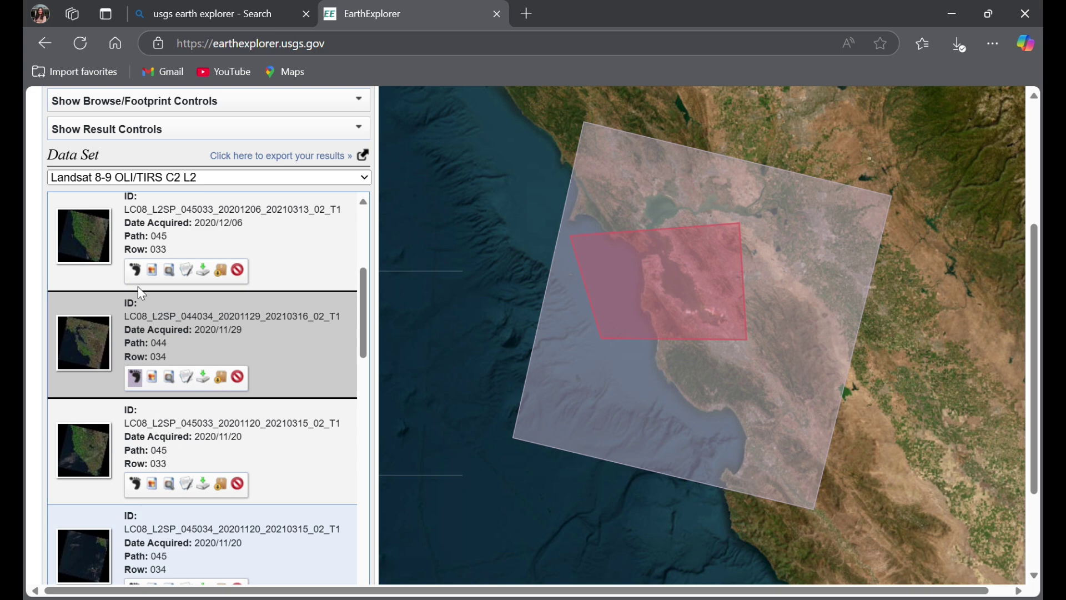
left_click(135, 271)
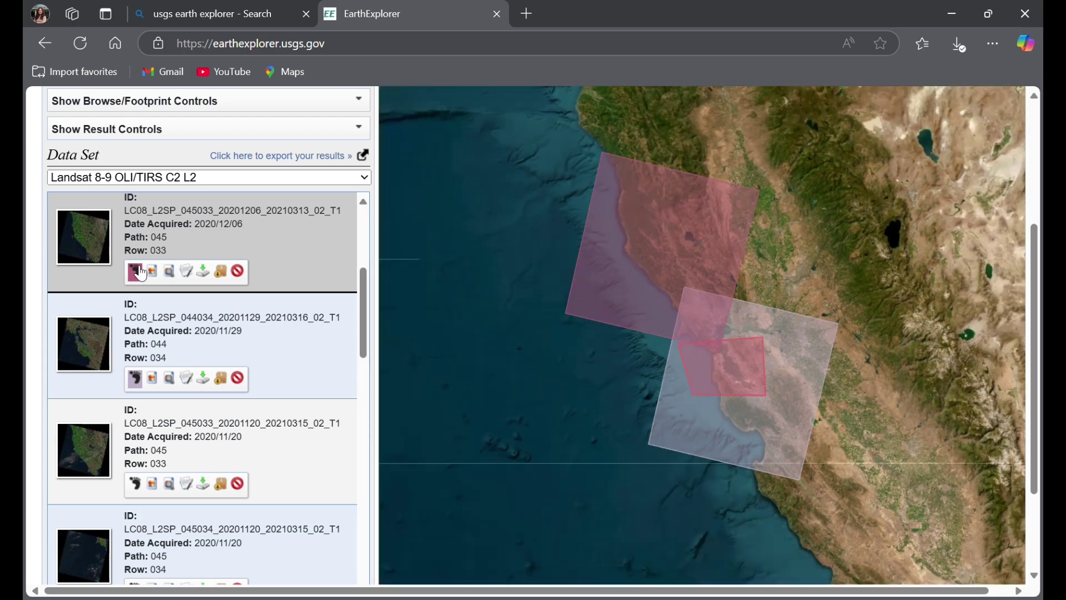
left_click(136, 271)
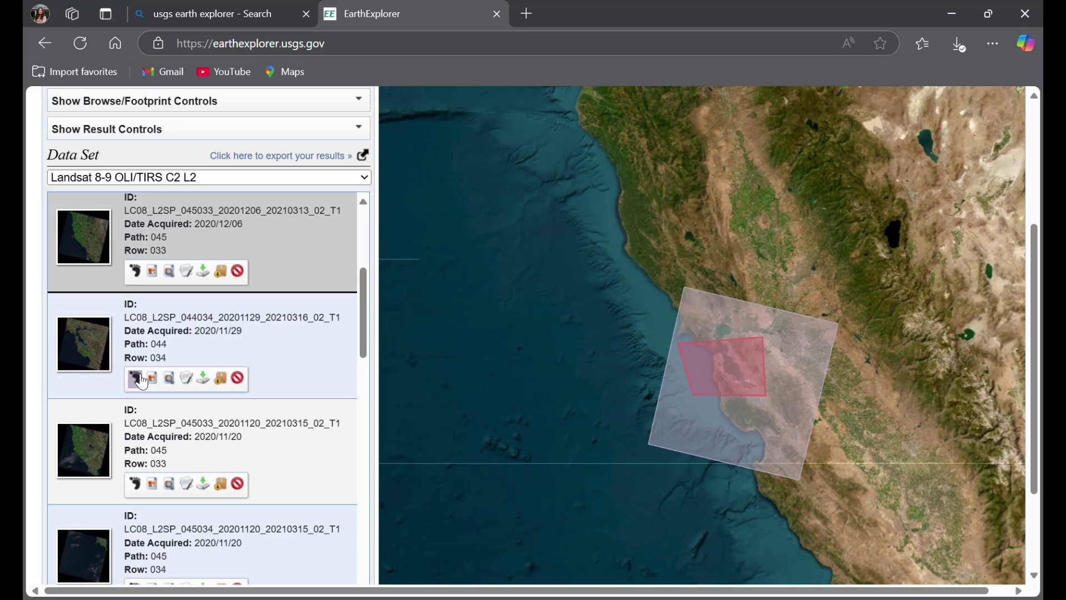
Review the 2020/11/29 scene's full metadata table, then close the display.
left_click(186, 378)
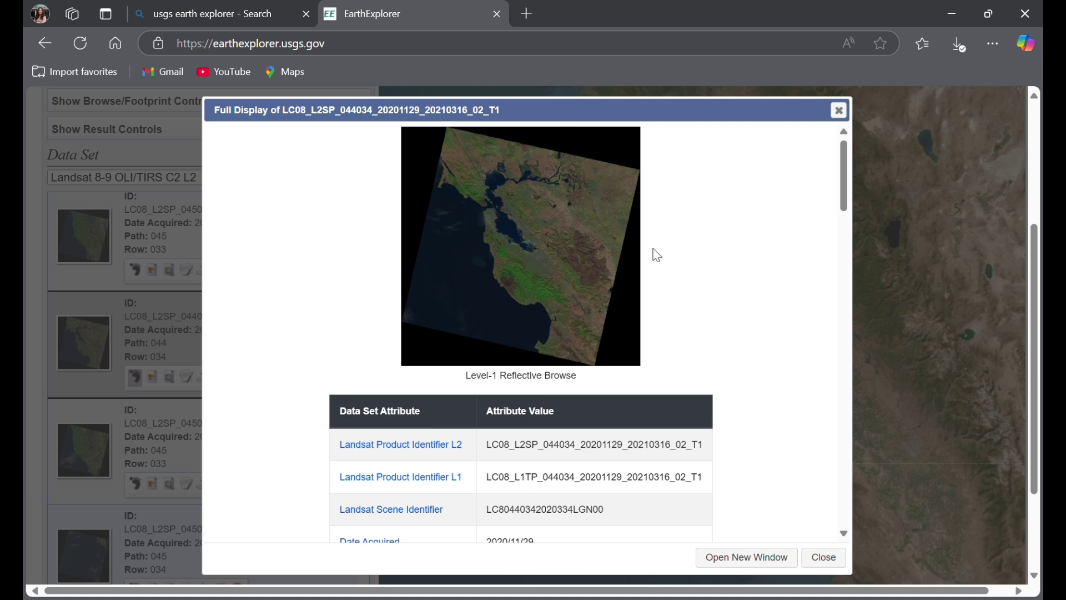
scroll(690, 317, "down", 5)
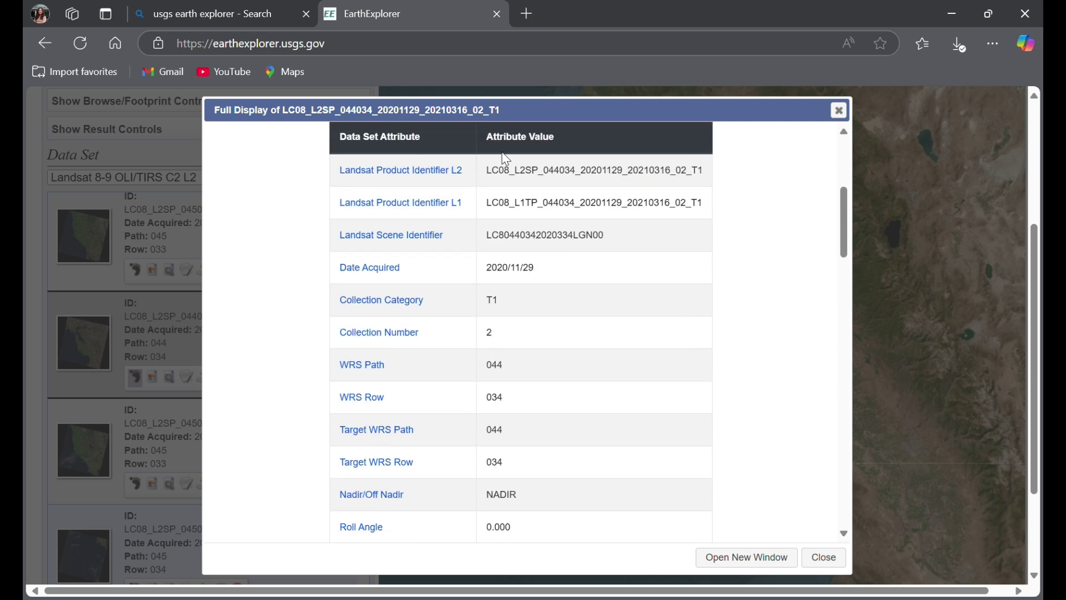
scroll(578, 411, "down", 3)
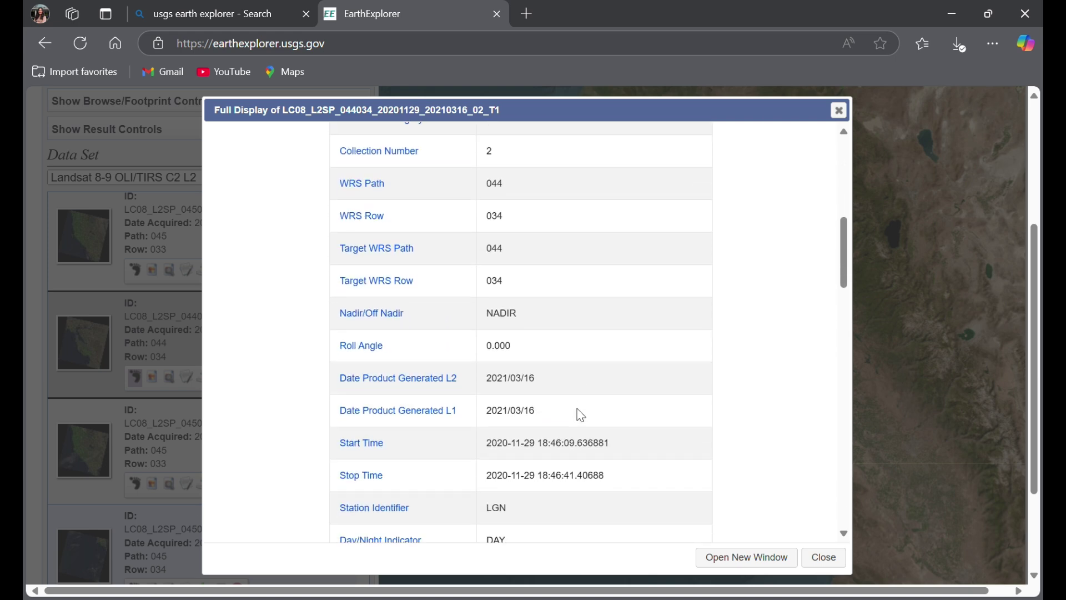
scroll(579, 414, "up", 2)
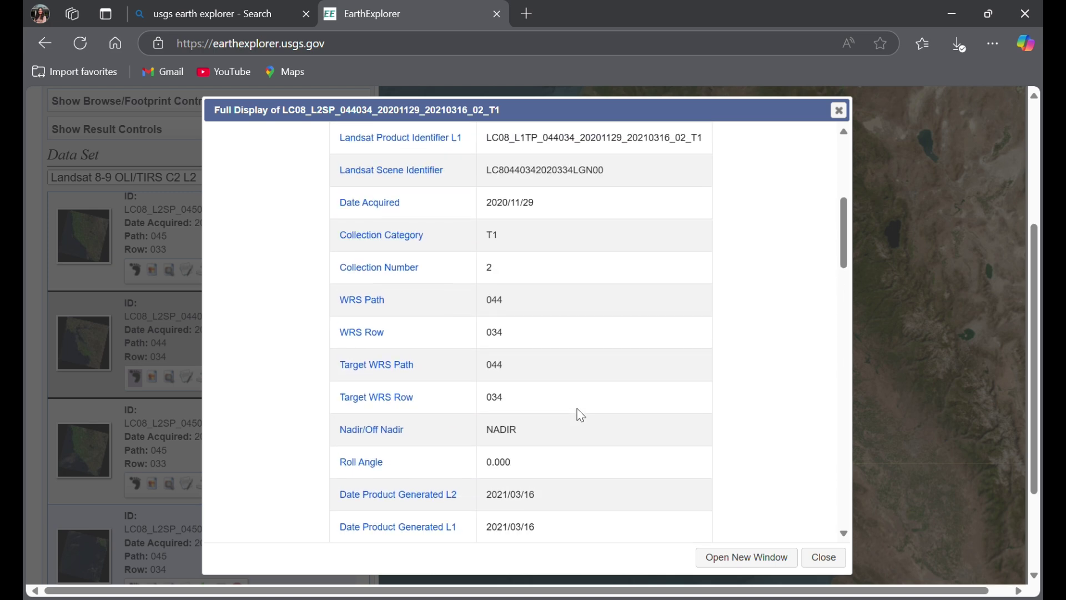
scroll(580, 415, "down", 3)
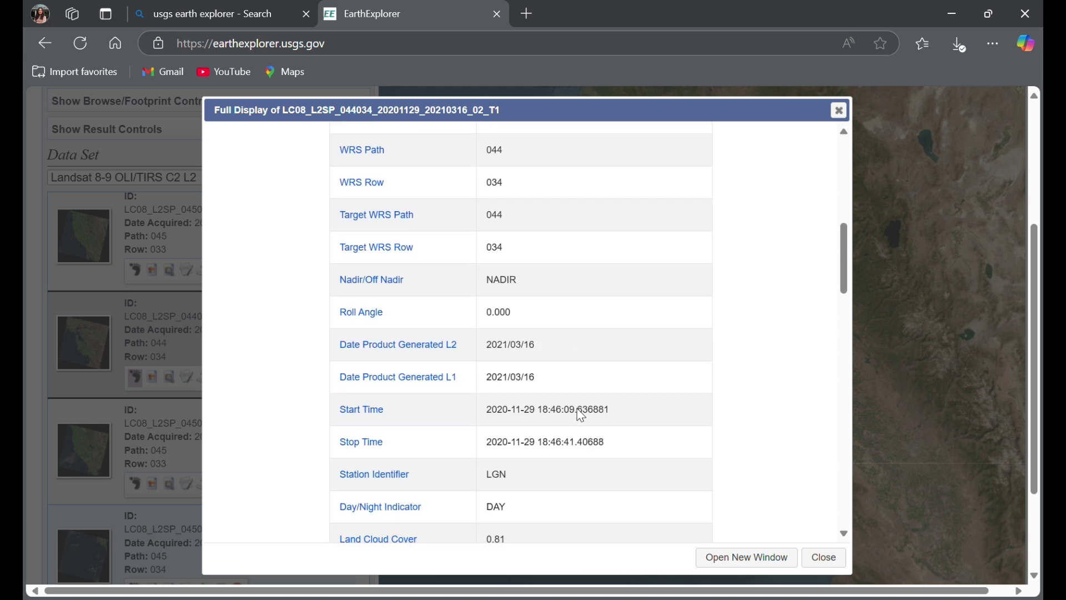
scroll(581, 415, "down", 6)
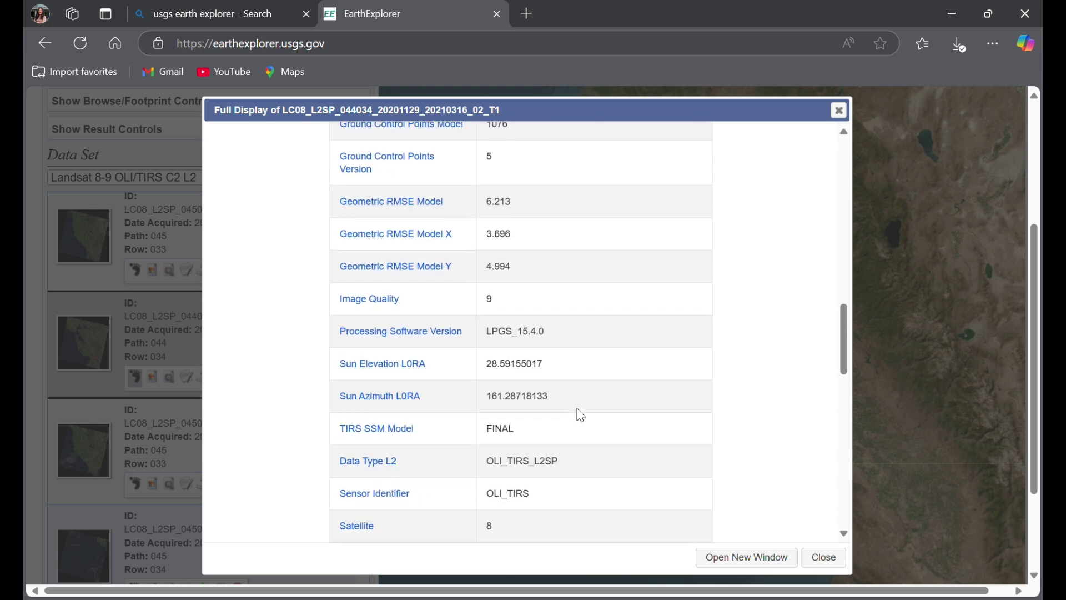
left_click(840, 112)
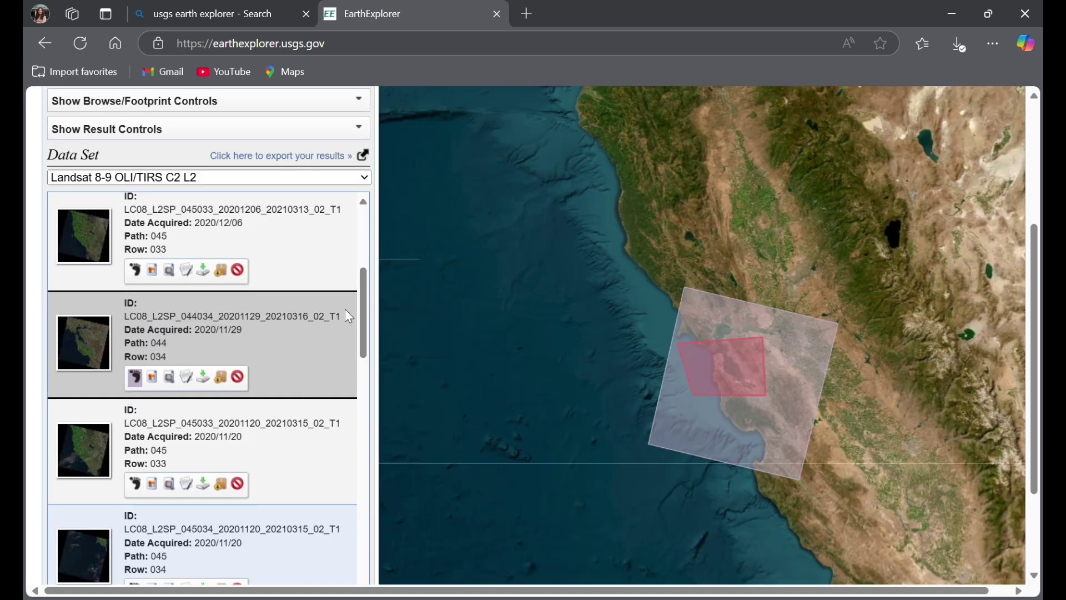
Open the Download Options dialog for the LC08_L2SP_044034 scene.
left_click(209, 380)
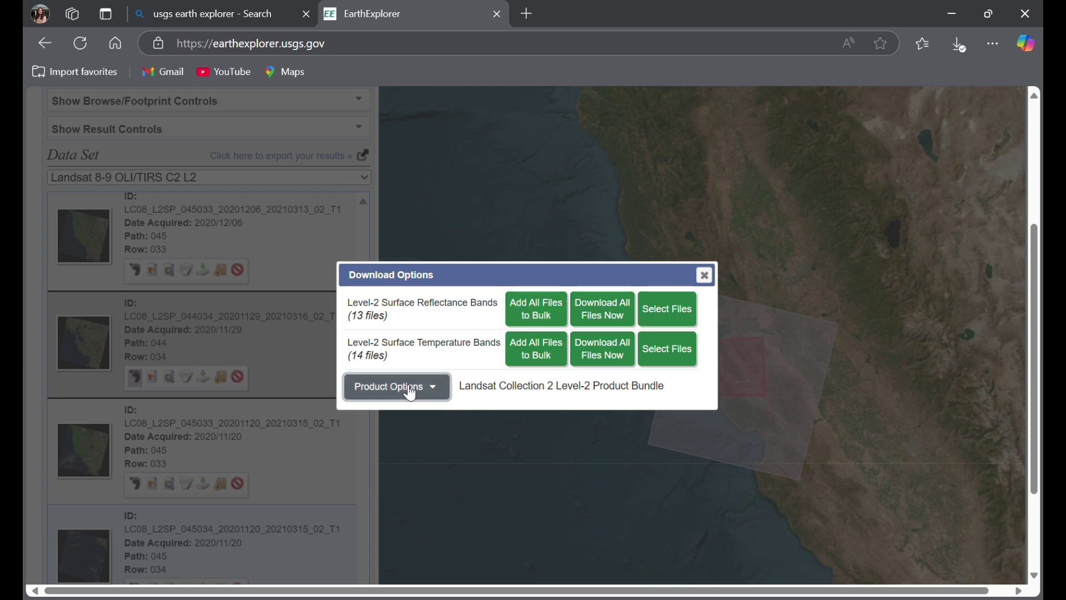
List the scene's individual files and download the 15.07 KiB MTL.txt metadata file.
left_click(439, 392)
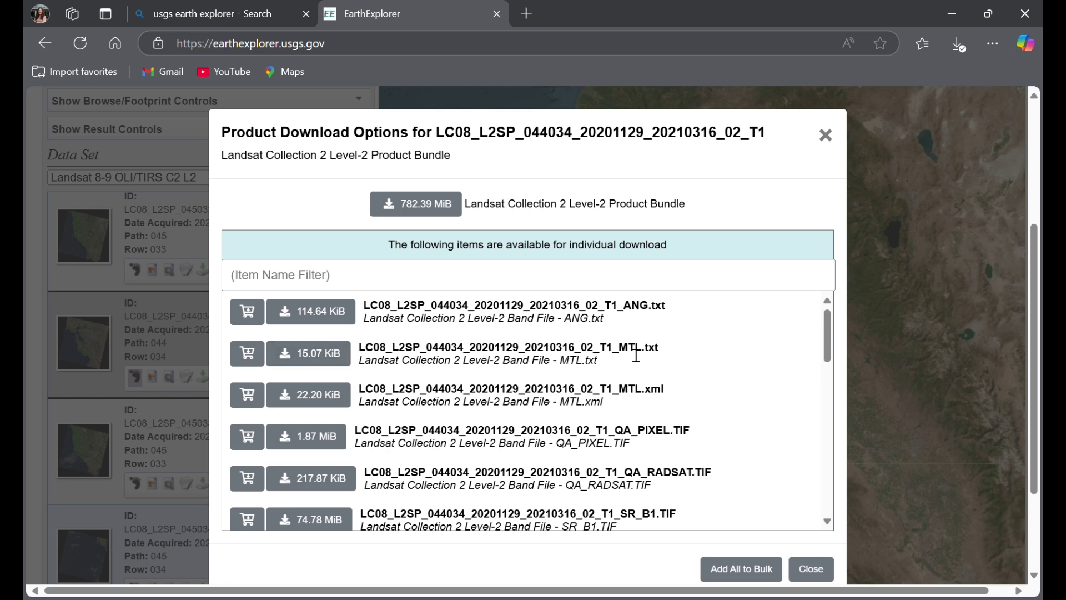
left_click_drag(618, 348, 673, 350)
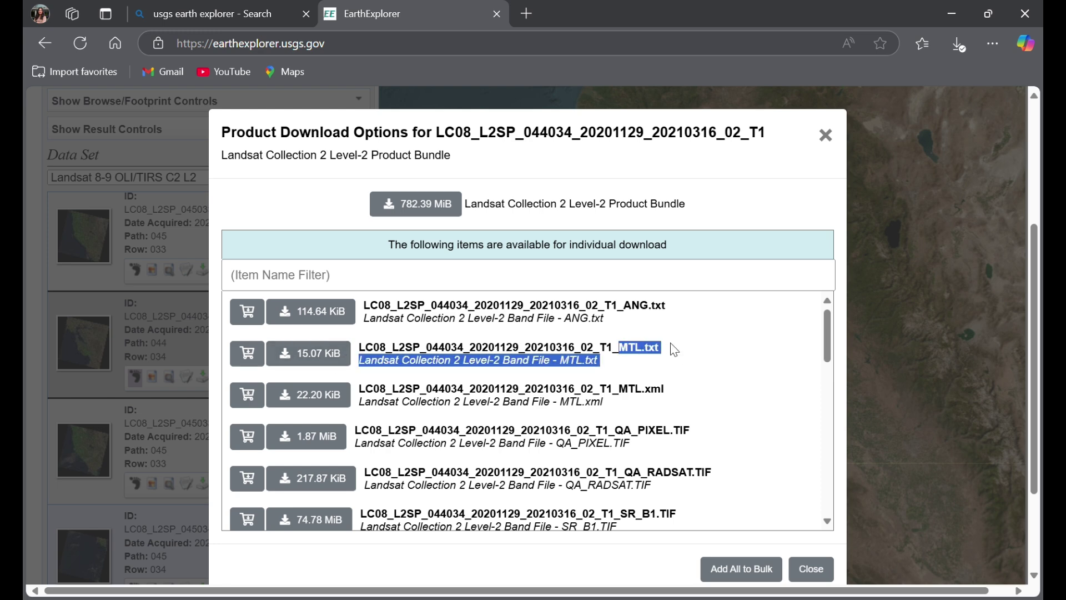
left_click(319, 357)
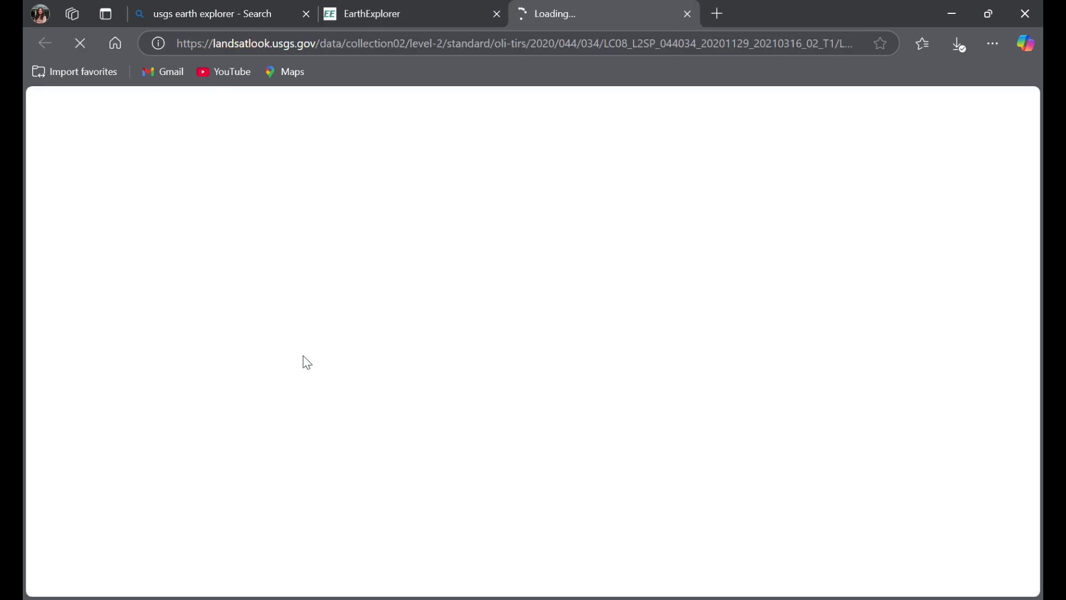
Download the 74.78 MiB SR_B1.TIF band file from the download options list.
left_click(402, 16)
scroll(499, 322, "down", 1)
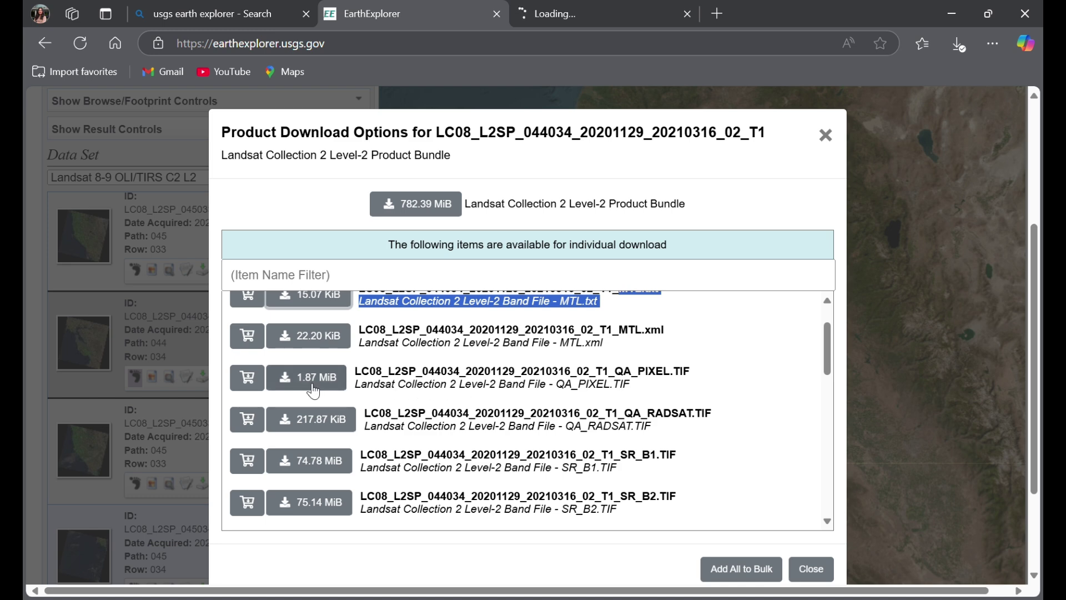
scroll(313, 388, "down", 3)
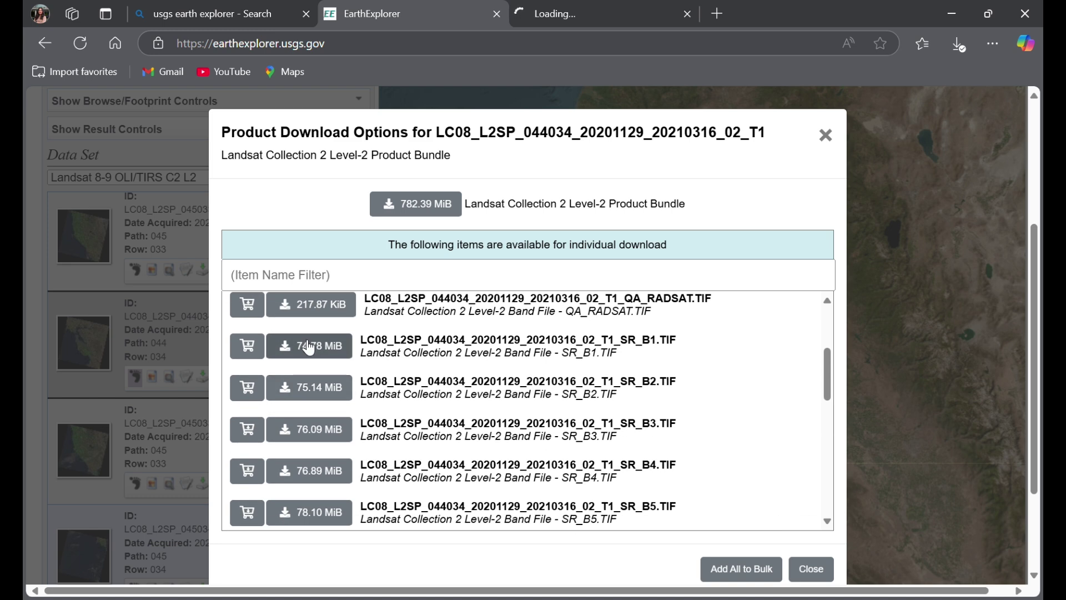
left_click(309, 347)
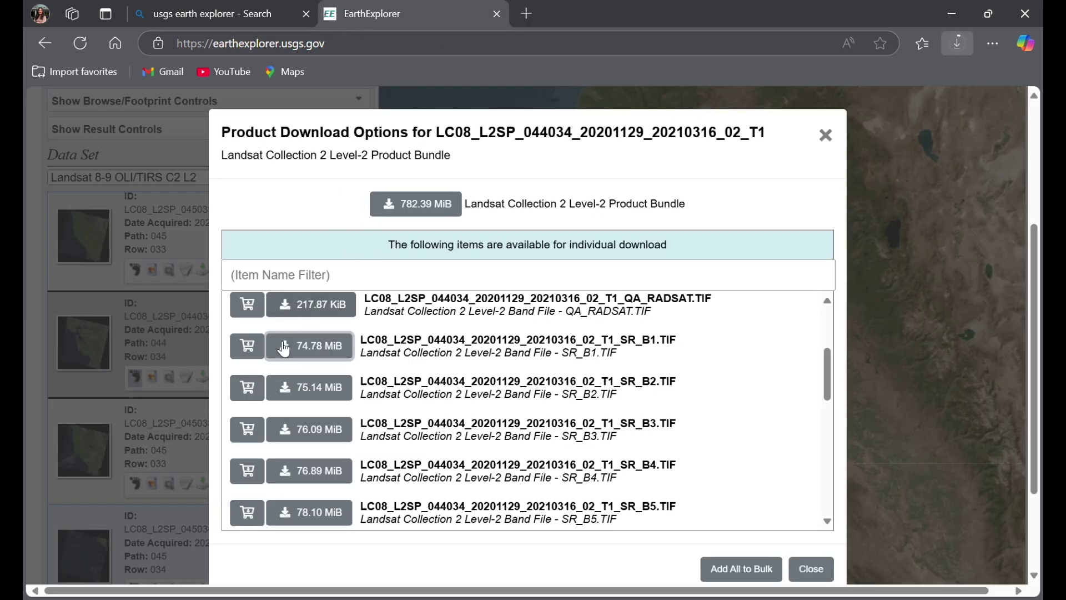
Download the SR_B2, SR_B3 and SR_B4 surface reflectance band files.
left_click(312, 395)
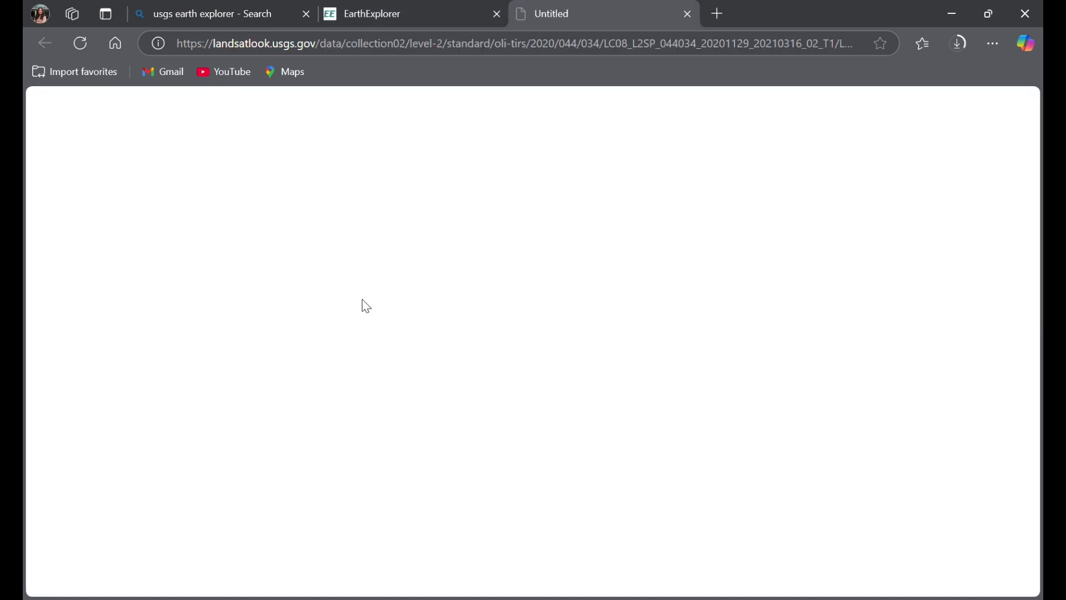
scroll(309, 411, "down", 1)
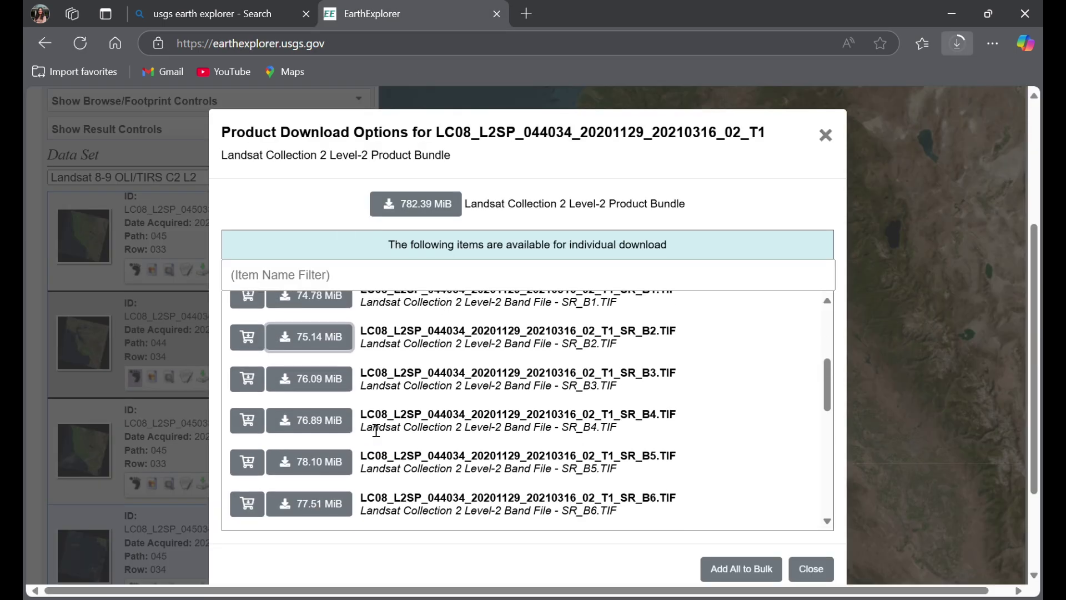
left_click(309, 390)
left_click(325, 425)
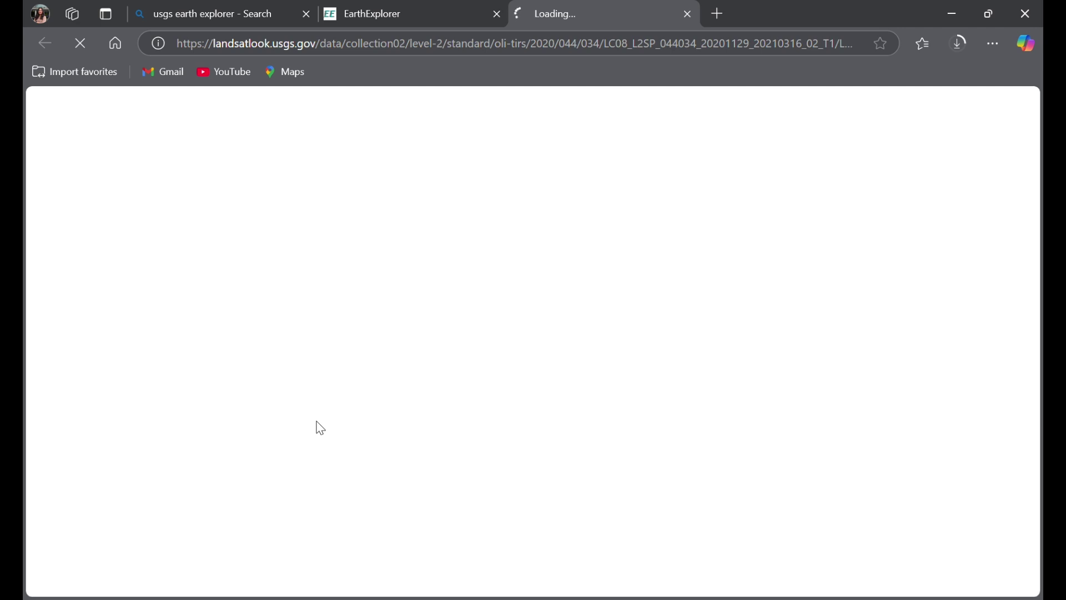
left_click(425, 22)
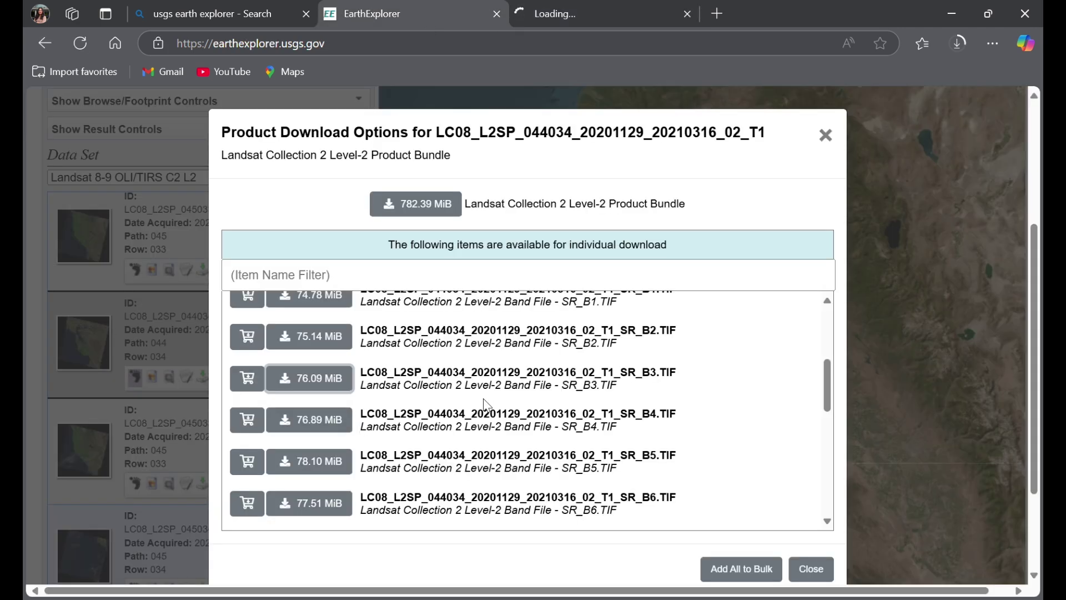
scroll(422, 406, "down", 1)
left_click(325, 391)
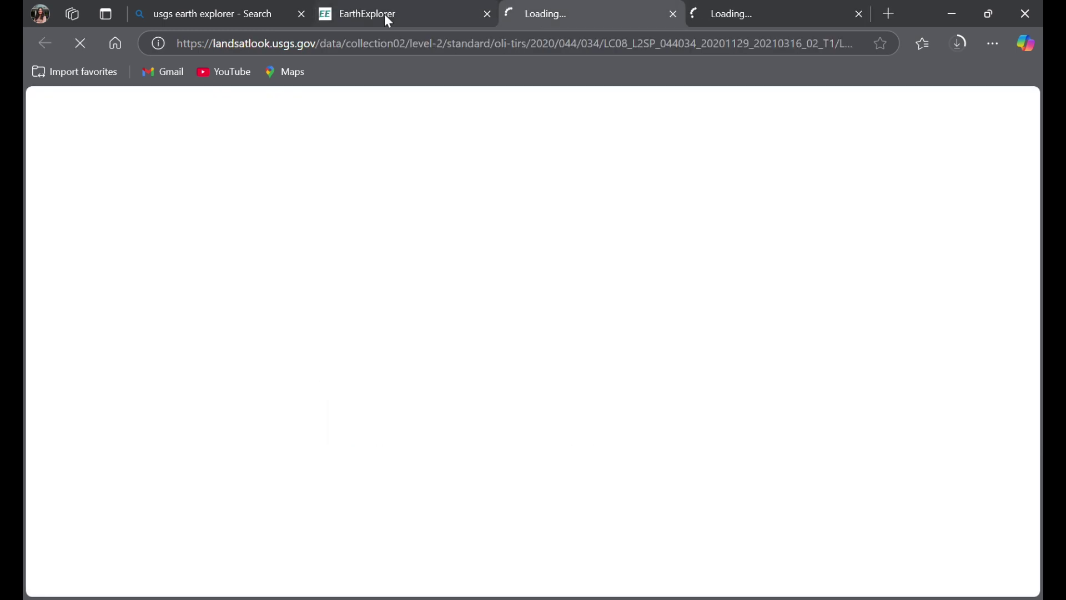
Download the SR_B5, SR_B6 and 75.83 MiB SR_B7 band files.
left_click(385, 15)
scroll(444, 414, "down", 1)
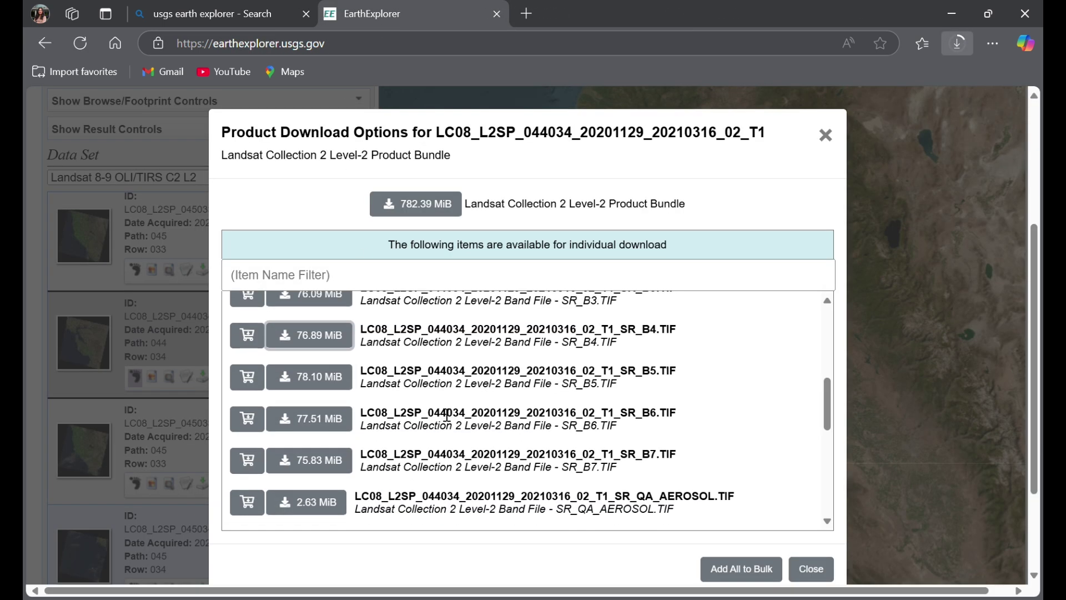
left_click(316, 388)
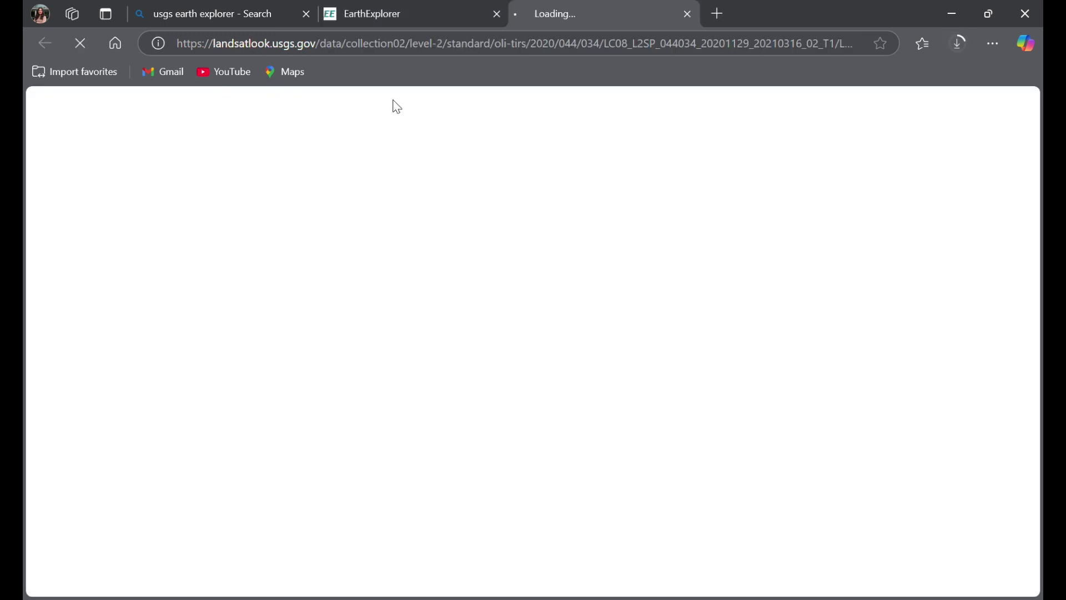
left_click(422, 13)
scroll(472, 363, "down", 1)
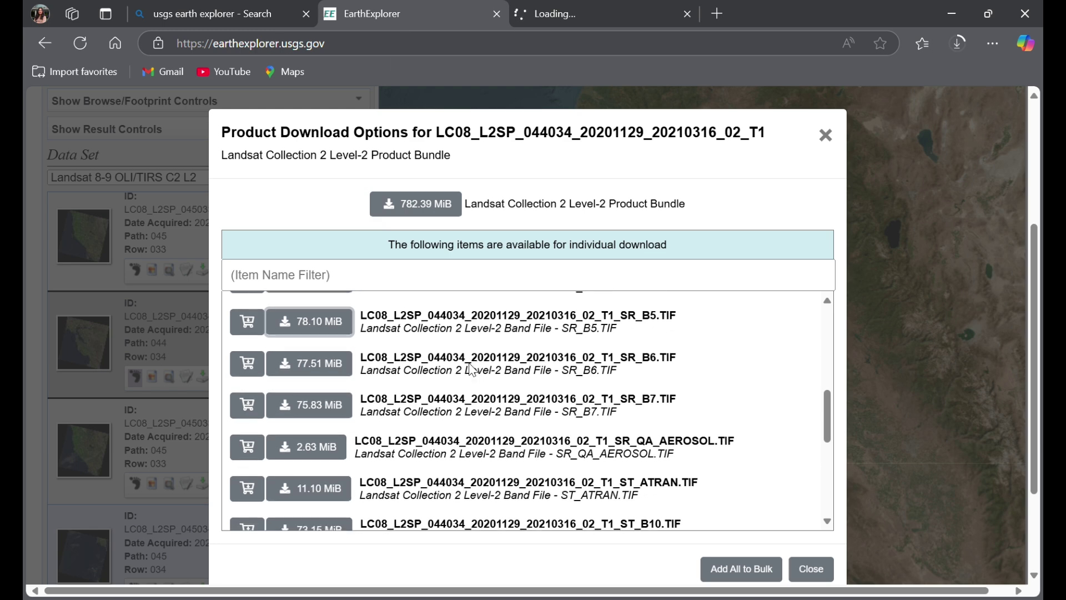
left_click(332, 370)
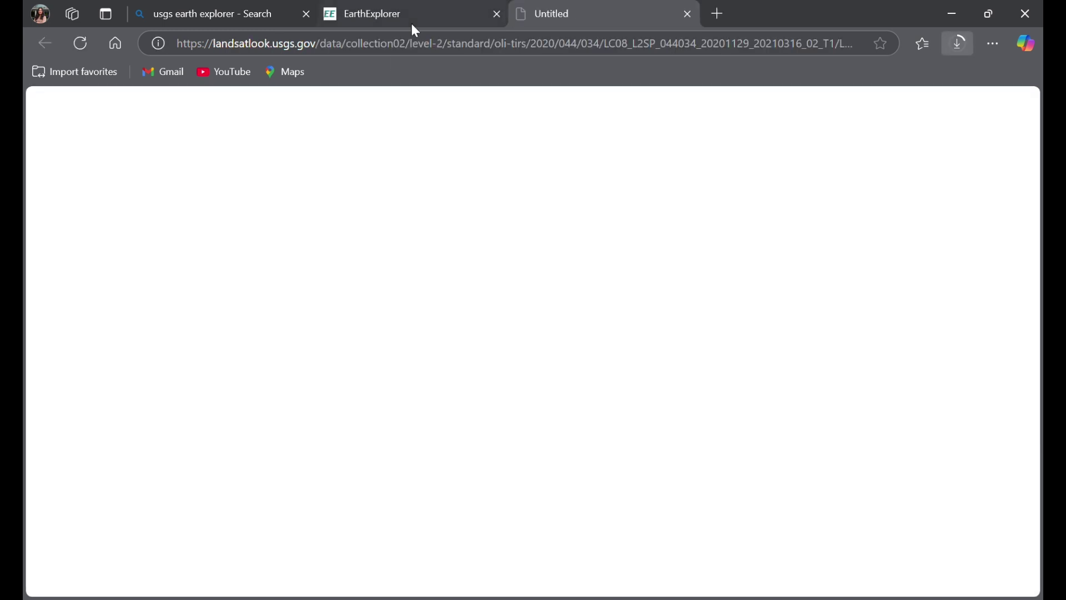
left_click(412, 25)
scroll(393, 391, "down", 1)
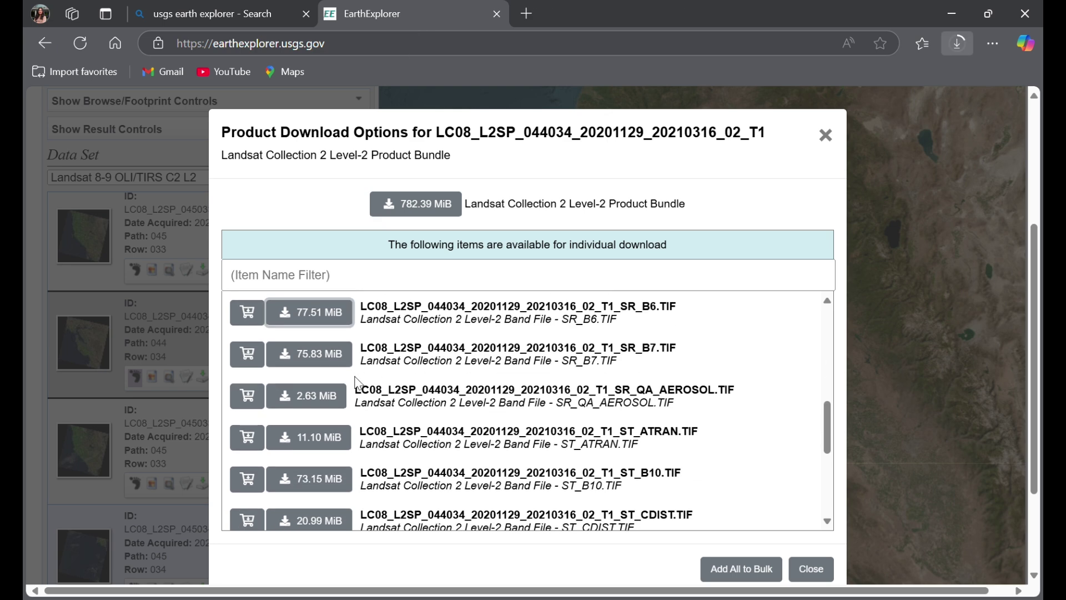
left_click(325, 360)
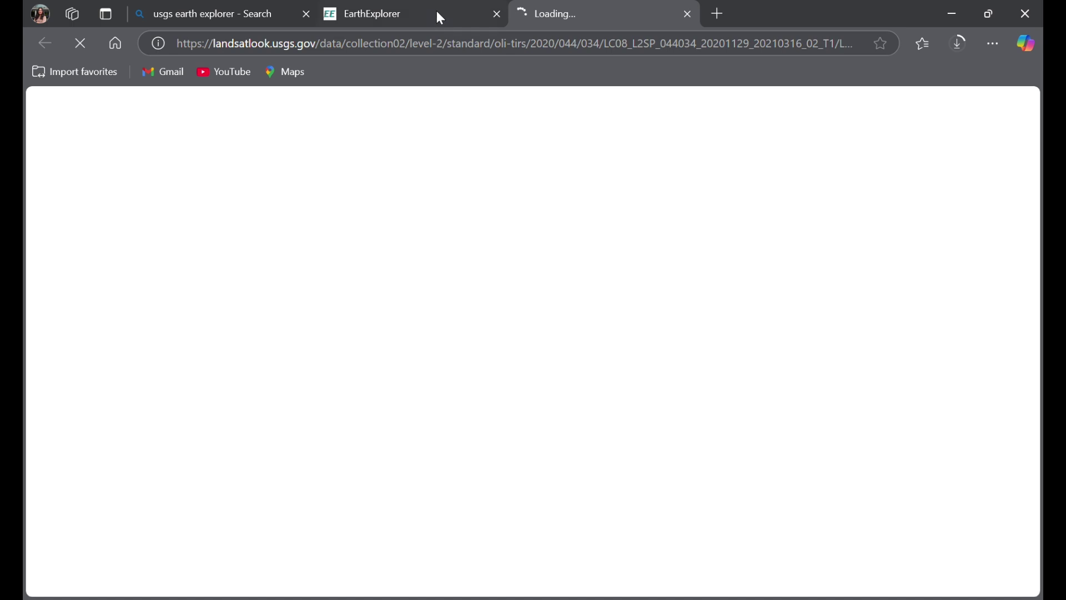
Return to the Product Download Options list to filter the files by name.
left_click(409, 11)
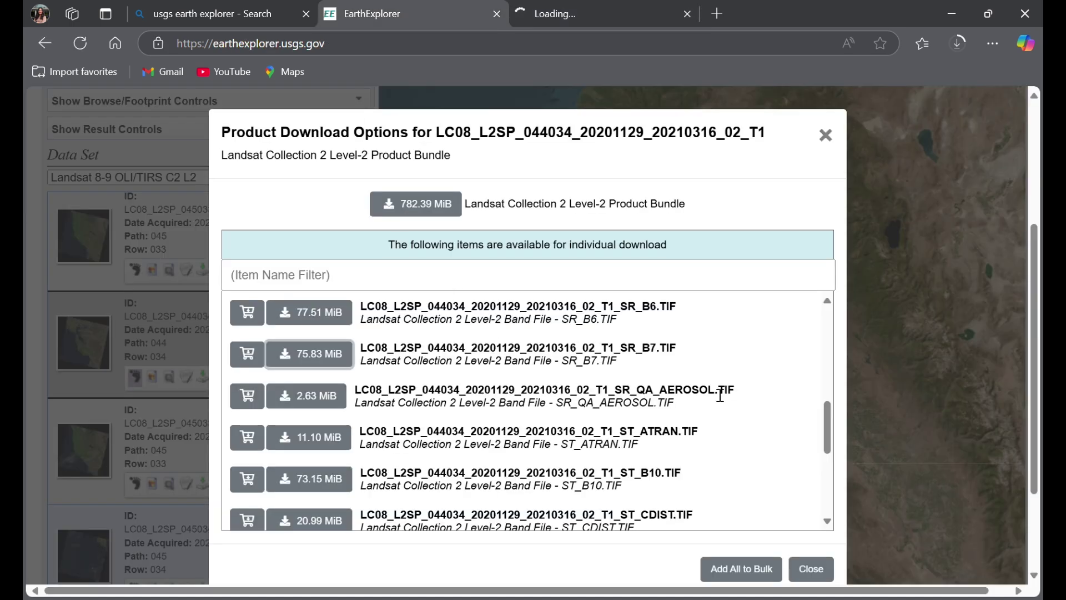
scroll(654, 366, "up", 4)
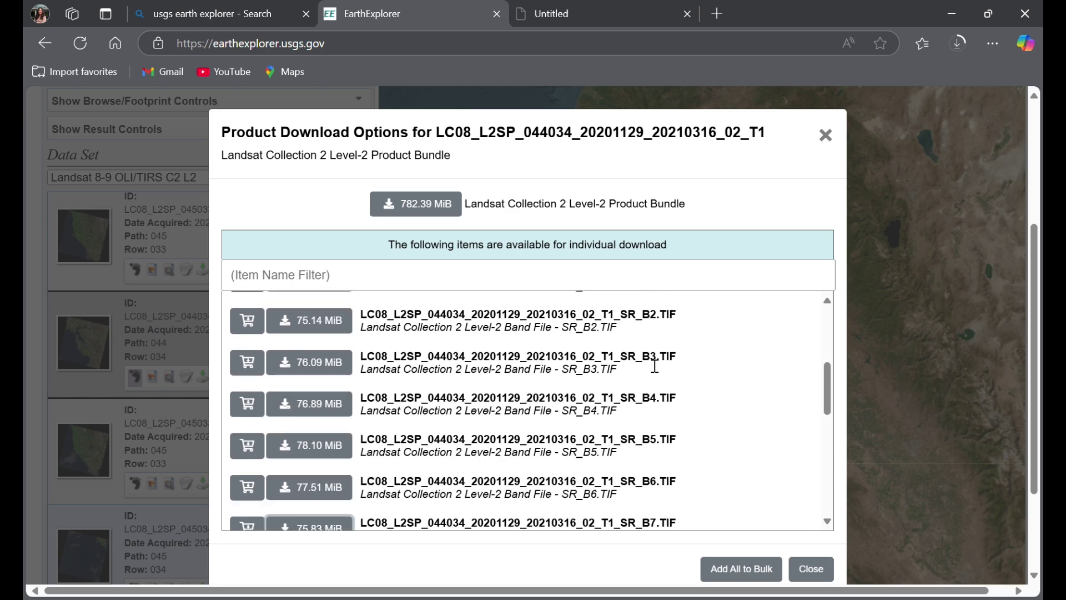
scroll(638, 363, "up", 5)
left_click_drag(617, 362, 609, 362)
scroll(609, 362, "down", 3)
left_click(659, 284)
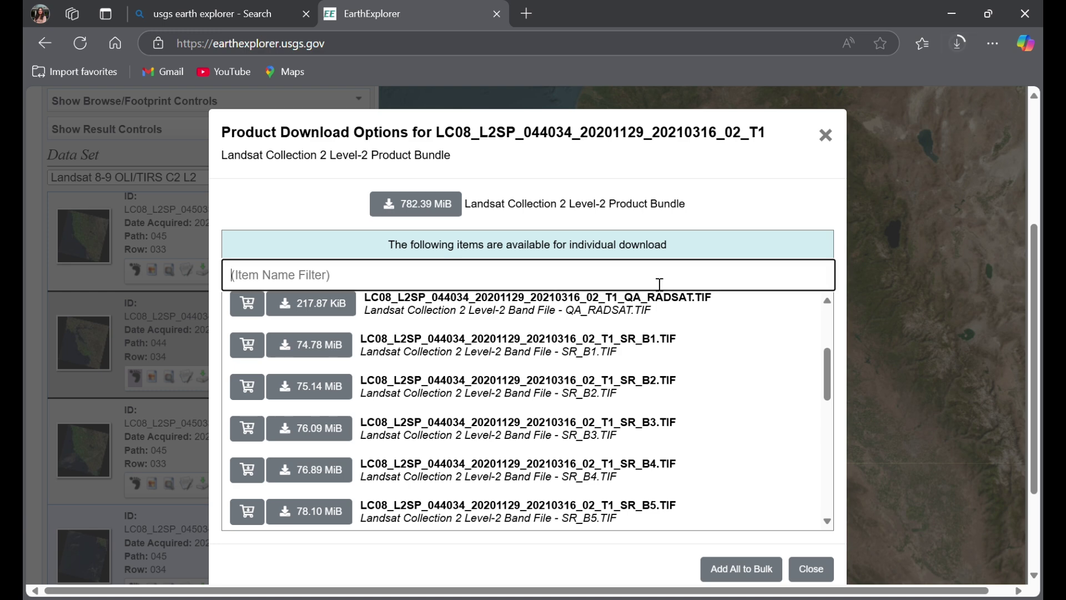